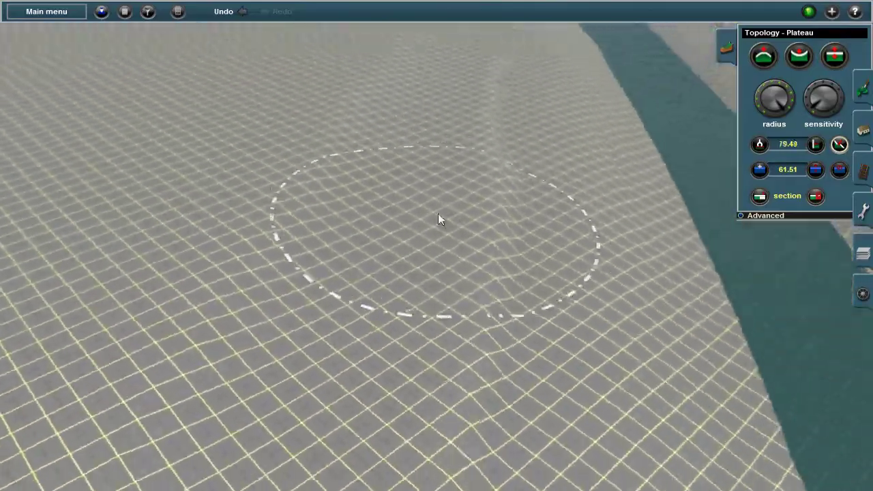
Rotate the view around the levelled terrain to bring the river into sight.
key("Left")
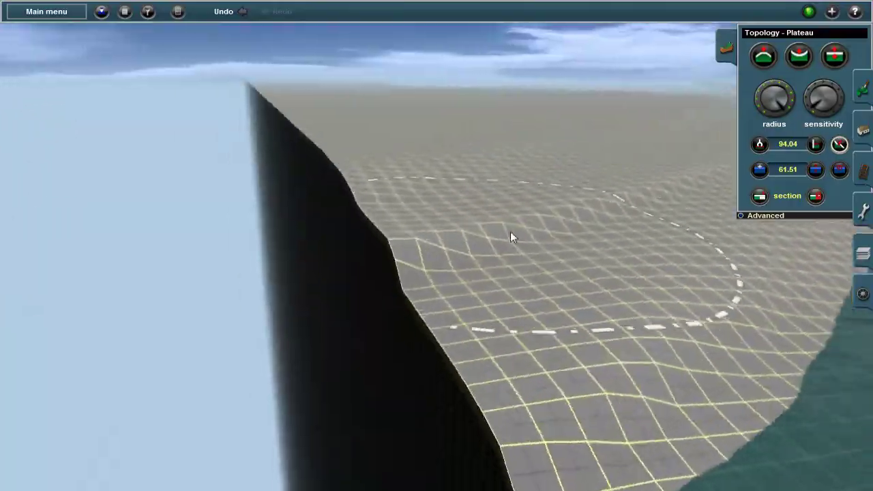
key("Left")
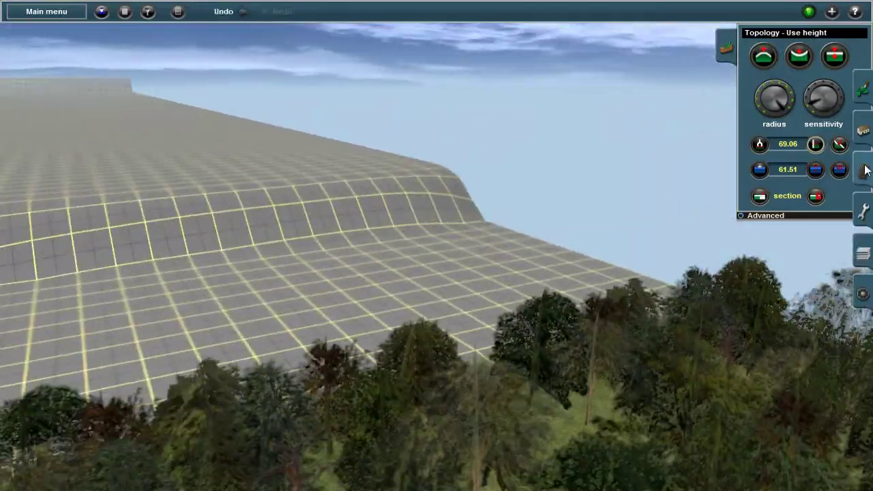
Switch to the track-laying tools to start adding the parallel tracks.
key("F4")
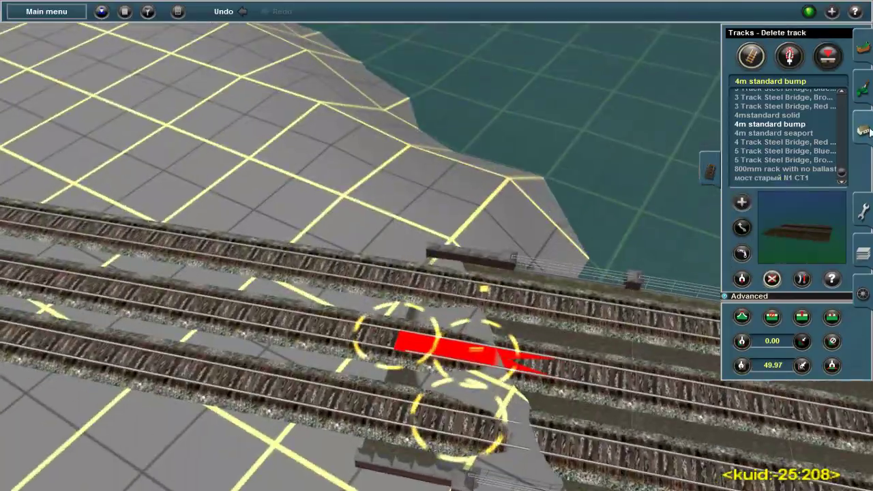
Switch to the Objects tab to browse scenery objects such as signals.
left_click(864, 130)
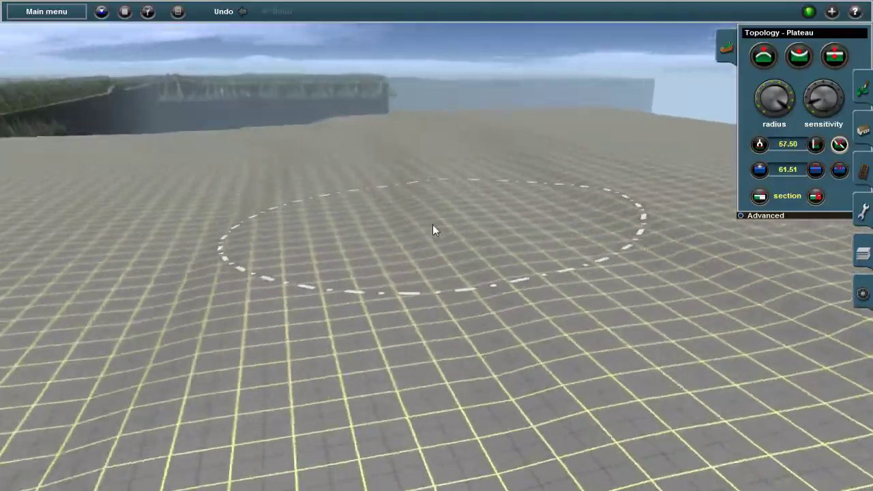
Drag the Plateau tool across the open plain to level it lower.
right_click_drag(432, 224, 403, 270)
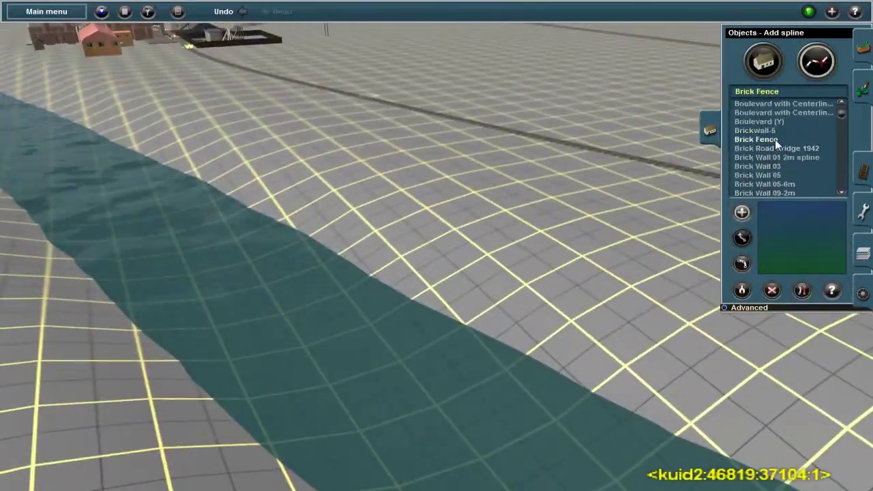
Select the LNER Friargate Bridge Wide spline and view the bridge side-on.
scroll(775, 139, "down", 10)
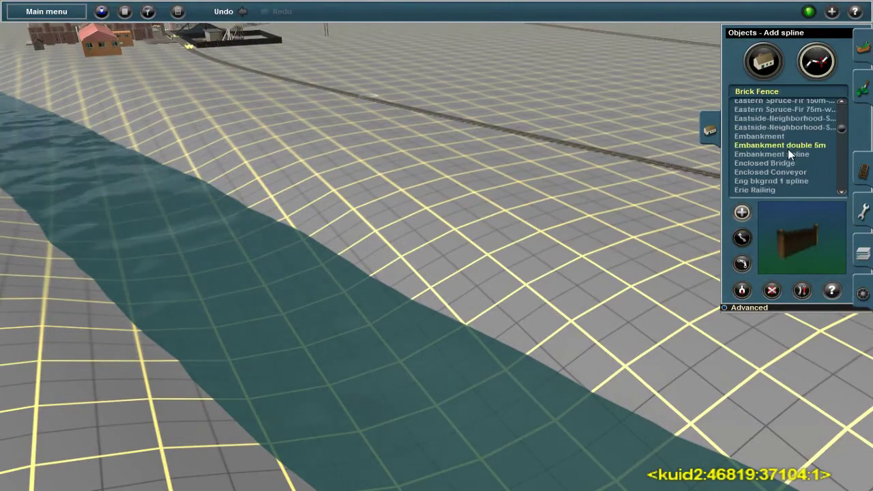
scroll(791, 153, "down", 15)
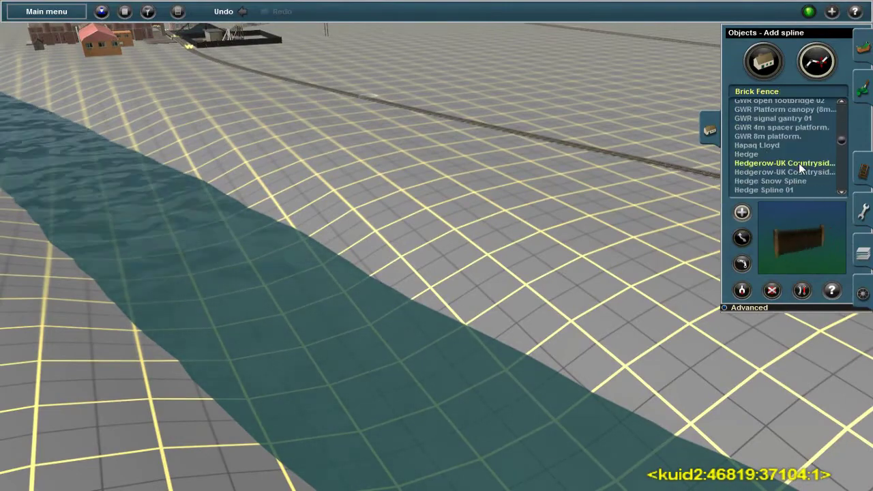
scroll(801, 167, "down", 15)
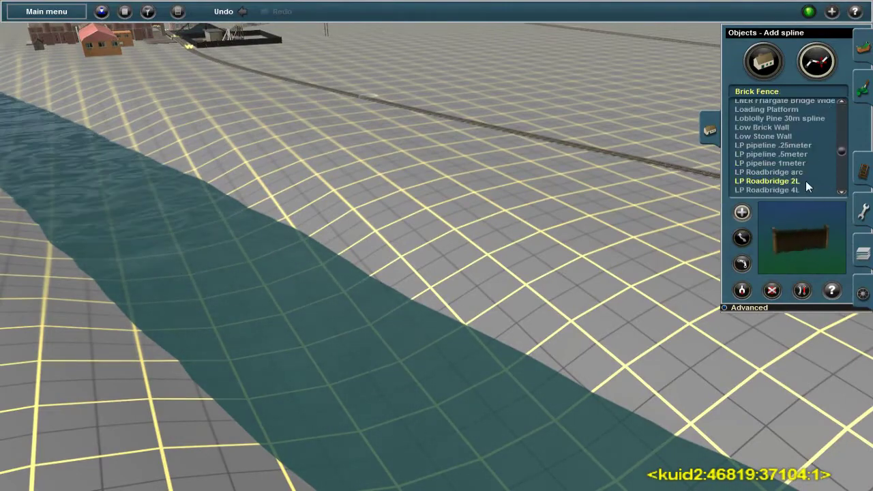
scroll(805, 180, "up", 4)
left_click(785, 136)
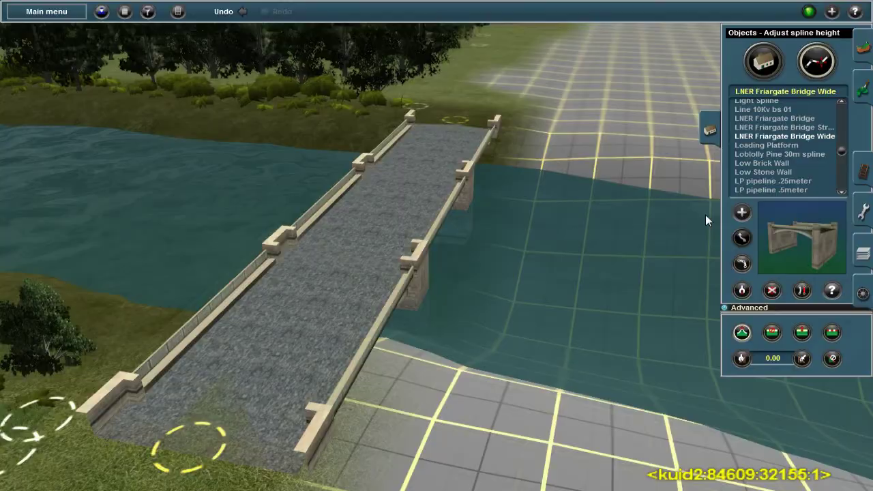
right_click_drag(705, 214, 477, 204)
Sample the track height at the level crossing and apply it to the road point.
key("m")
key("F4")
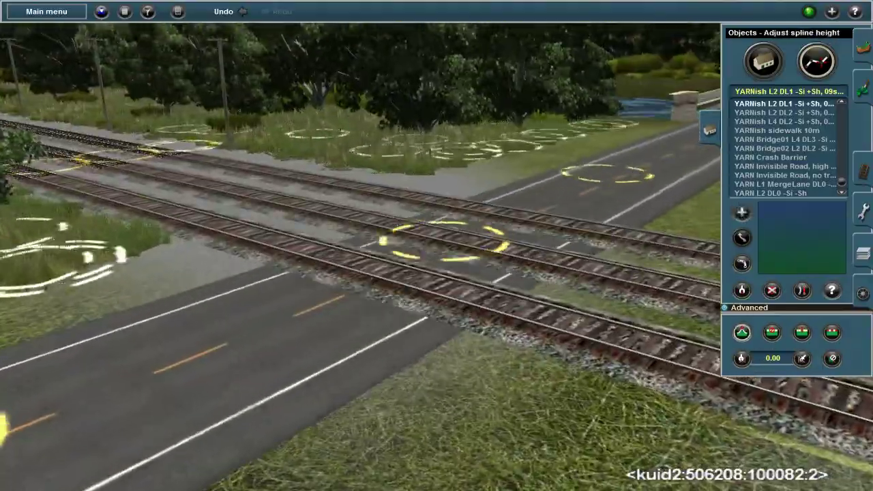
left_click(802, 359)
right_click_drag(803, 365, 535, 151)
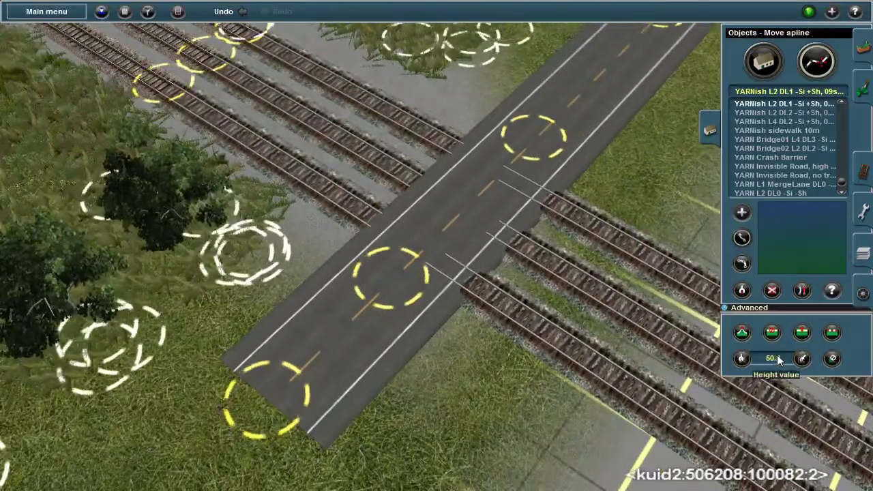
left_click(802, 359)
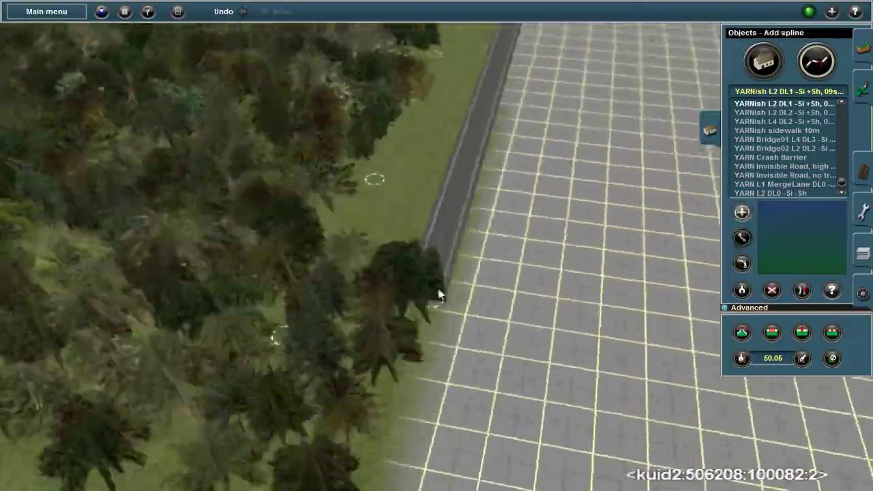
right_click_drag(440, 295, 315, 362)
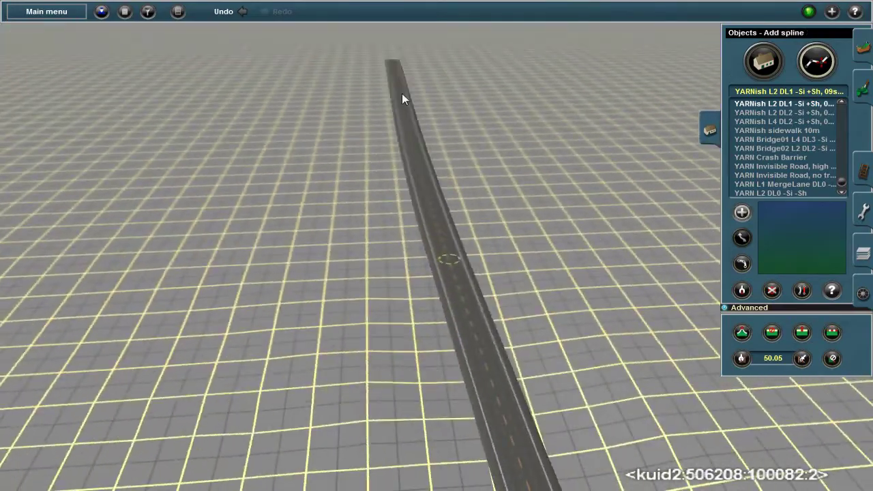
Try the Steel and Brick Bridge, Road Bridge 1 and Road Bridge 2 splines.
right_click_drag(402, 98, 516, 244)
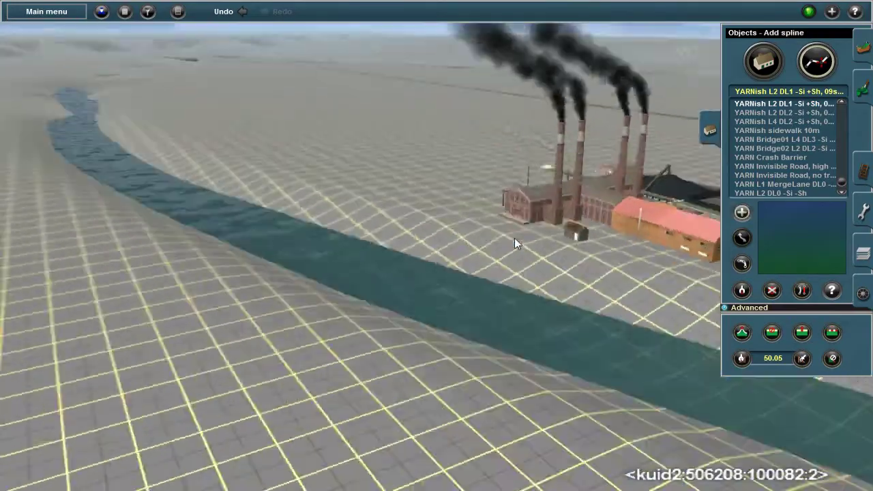
scroll(782, 143, "up", 10)
scroll(782, 136, "up", 10)
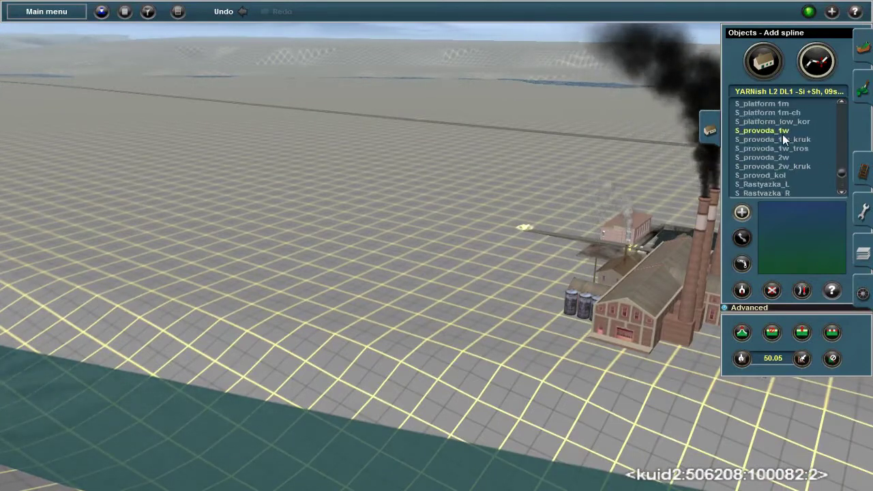
left_click(774, 158)
left_click(776, 150)
scroll(778, 140, "up", 3)
scroll(780, 140, "up", 15)
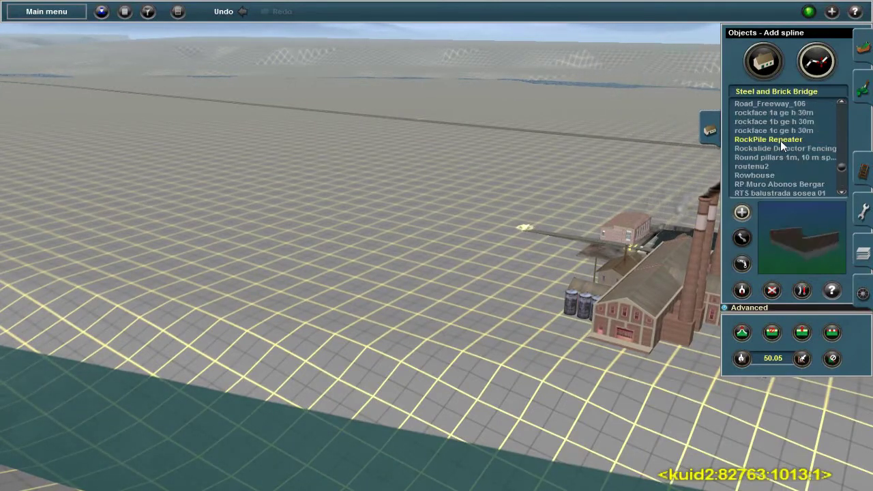
left_click(778, 165)
left_click(781, 176)
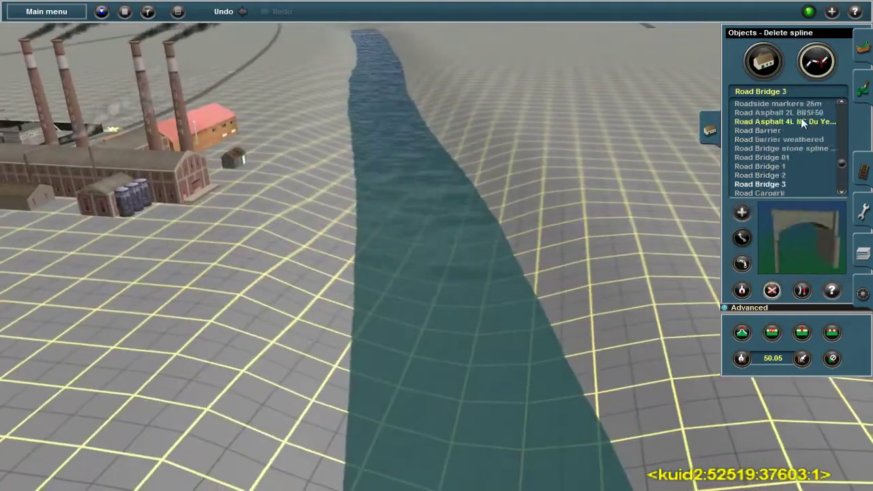
Return to Add spline and preview further splines, including Railroad fences N4.
scroll(784, 147, "up", 10)
left_click(776, 167)
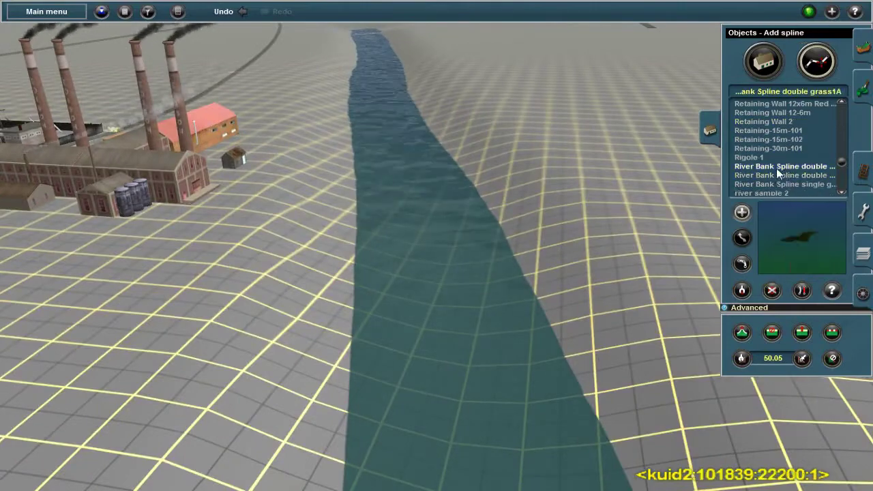
scroll(777, 160, "up", 5)
left_click(778, 158)
left_click(794, 139)
scroll(794, 154, "up", 5)
scroll(778, 164, "up", 5)
Preview more road bridge splines, including MB-brick road viaduct and Marble and Brick Wall.
left_click(771, 169)
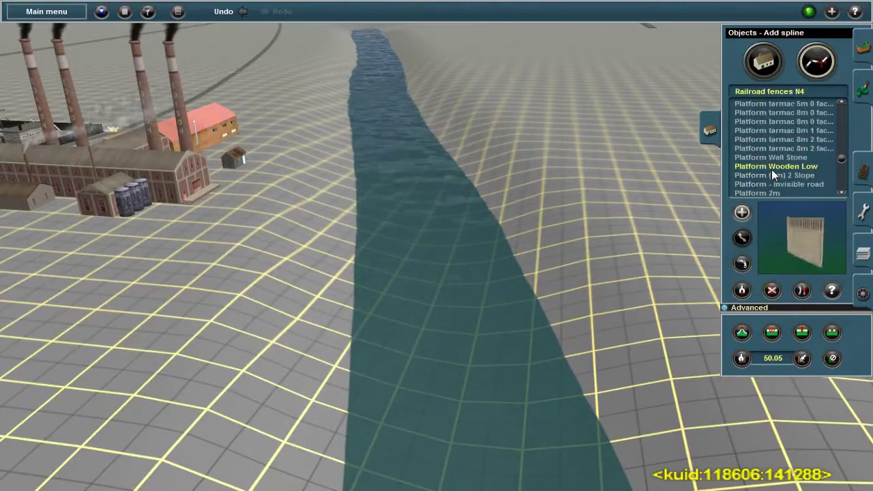
scroll(782, 166, "up", 5)
left_click(782, 167)
scroll(782, 171, "up", 5)
left_click(781, 180)
left_click(778, 166)
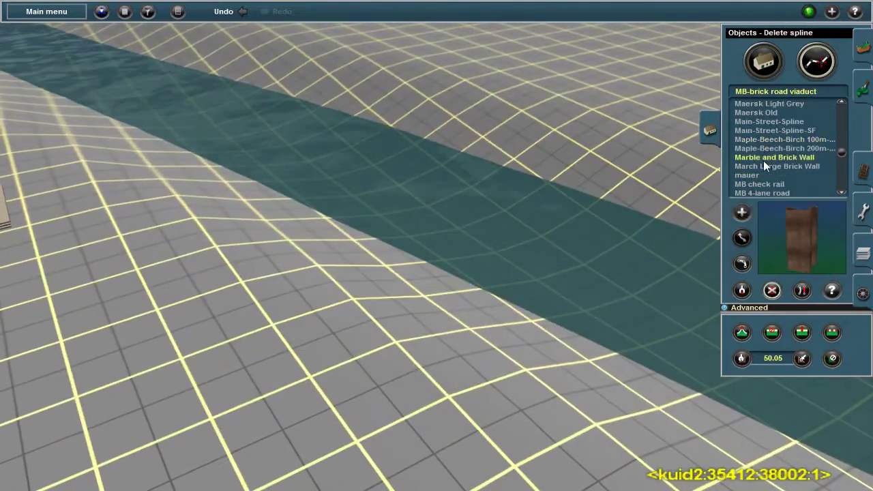
left_click(768, 164)
scroll(769, 161, "up", 5)
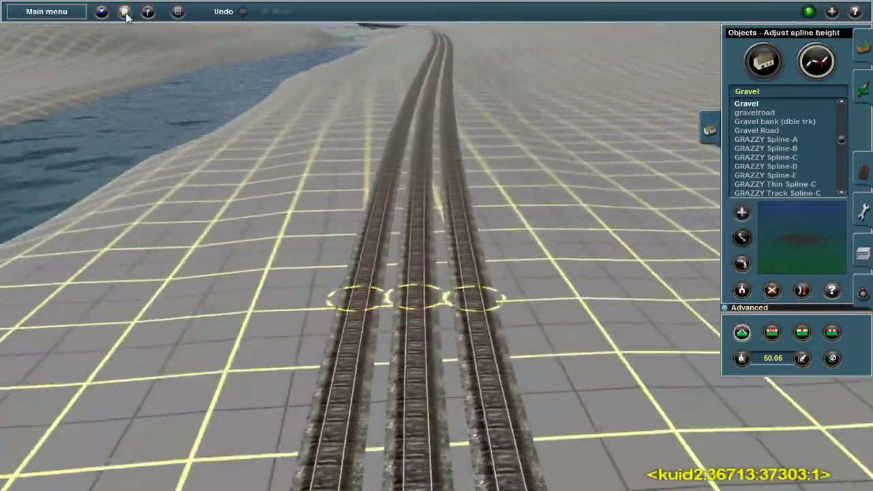
Swap 1 track wood US for CHN wooden 02, limited to the current section.
left_click(743, 292)
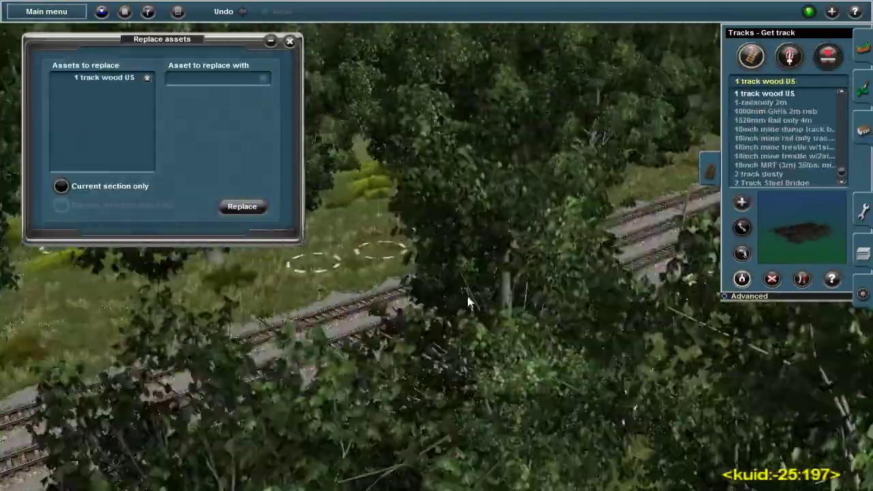
left_click(216, 82)
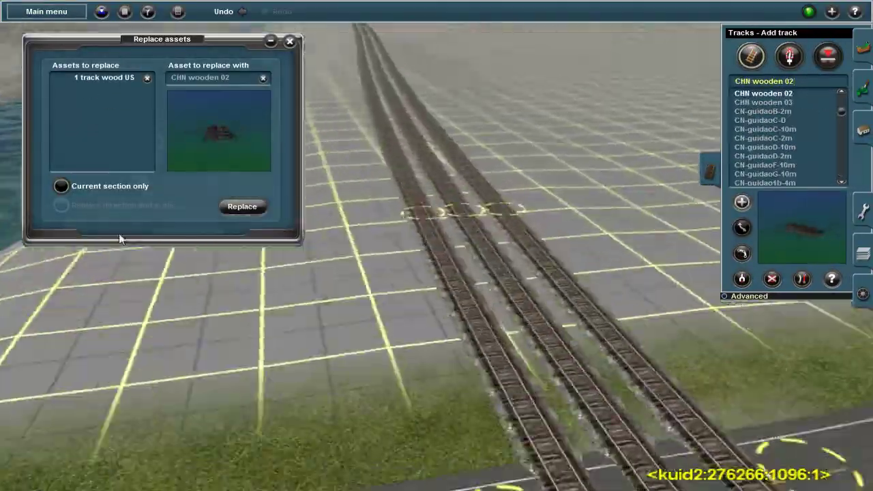
left_click(60, 185)
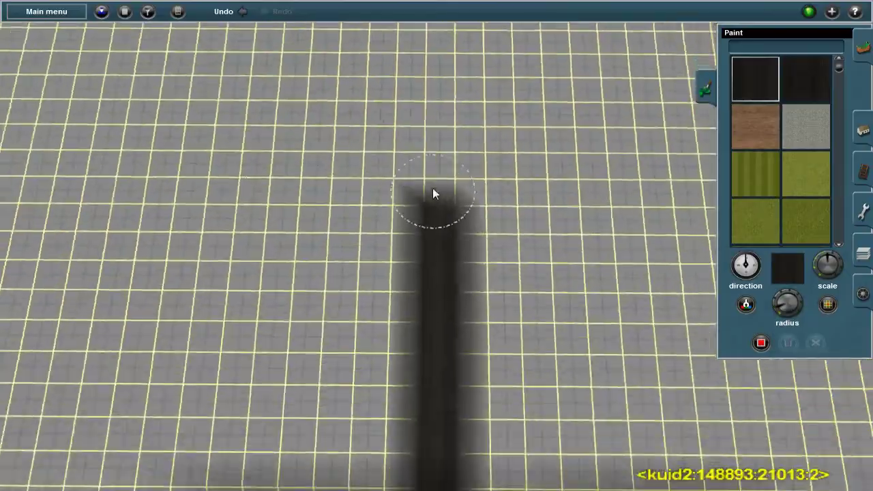
Paint a dark ground strip up the plain toward the tracks.
left_click_drag(433, 188, 437, 180)
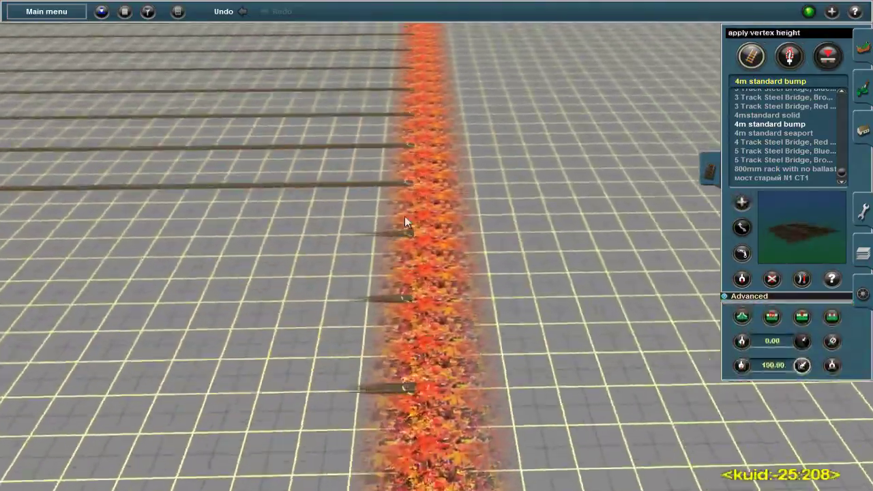
Flatten the two sunken track stubs back up to full track height.
right_click_drag(404, 216, 422, 181)
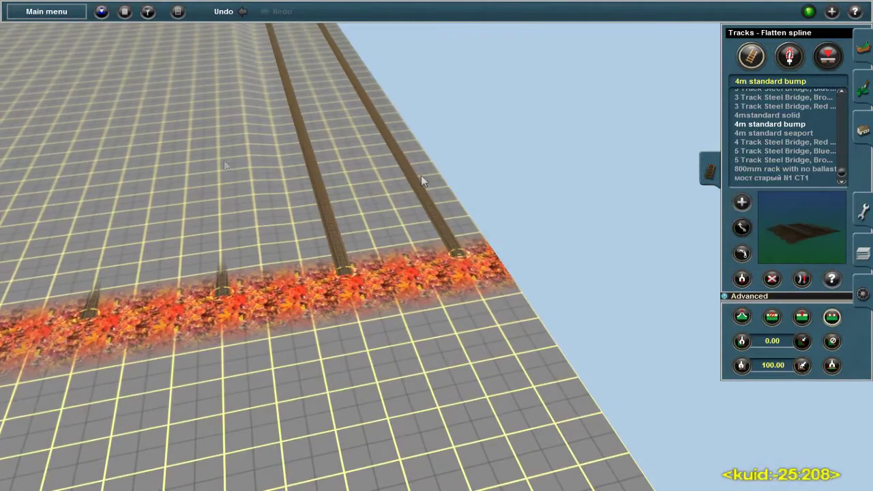
left_click(223, 190)
left_click(127, 187)
right_click_drag(127, 187, 431, 240)
Cycle through Select area and Paste selection, ending on Topology Use height.
key("F7")
key("ctrl+v")
key("F1")
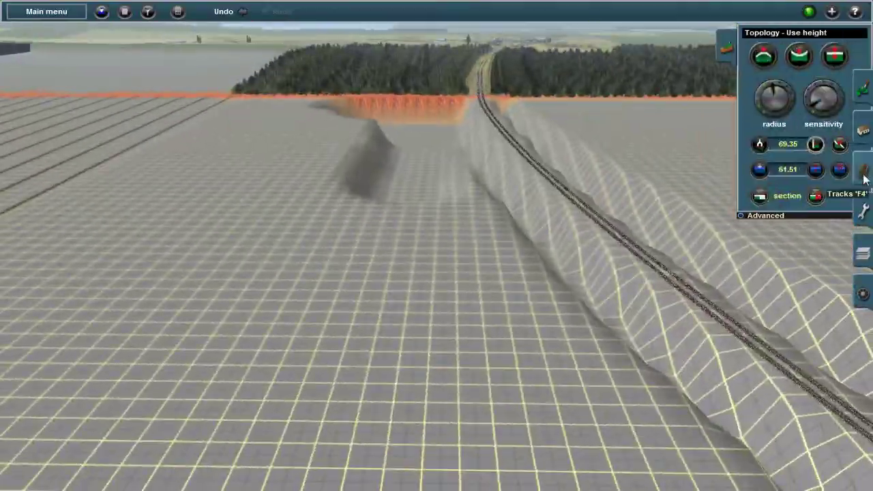
Go to the road crossing with three tracks and filter the track objects to 3-track gantry signals.
left_click(863, 211)
left_click(789, 186)
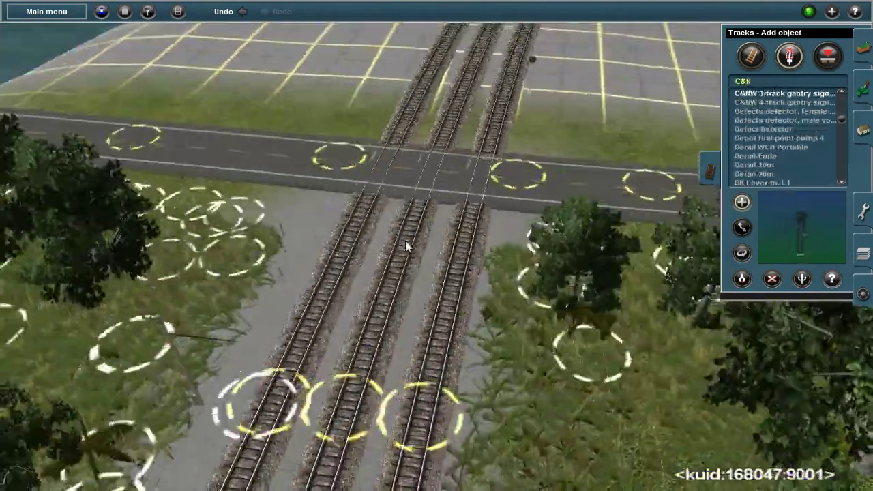
Place the C&N track gantry signal over the three tracks at the road crossing.
left_click(444, 232)
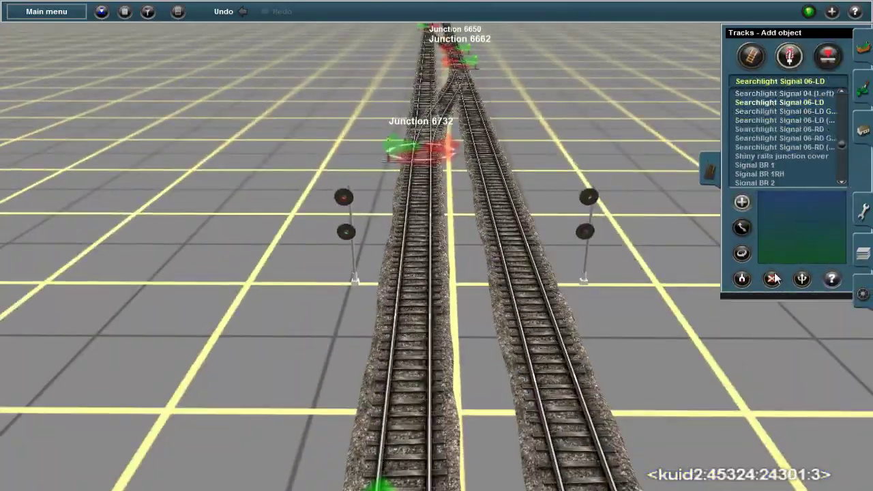
left_click(773, 279)
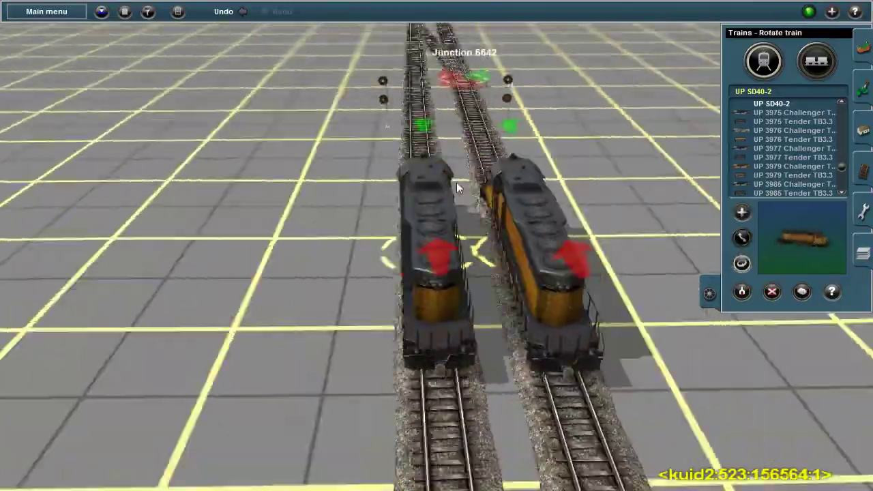
Follow the double track to the truss bridge and choose Searchlight Signal 06-LD (Left).
right_click_drag(456, 182, 576, 184)
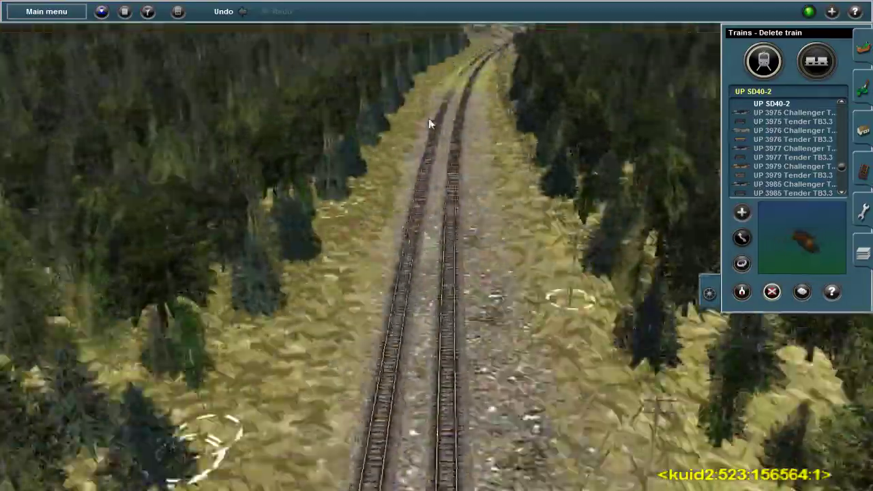
key("Up")
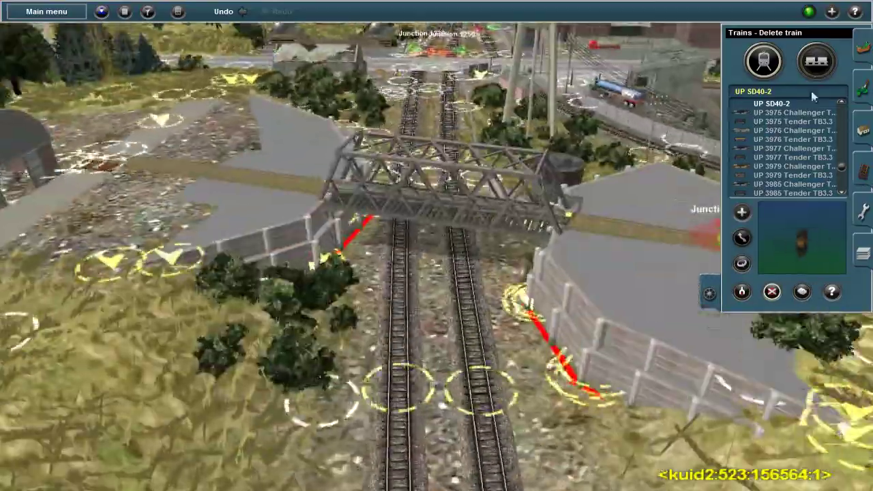
key("Up")
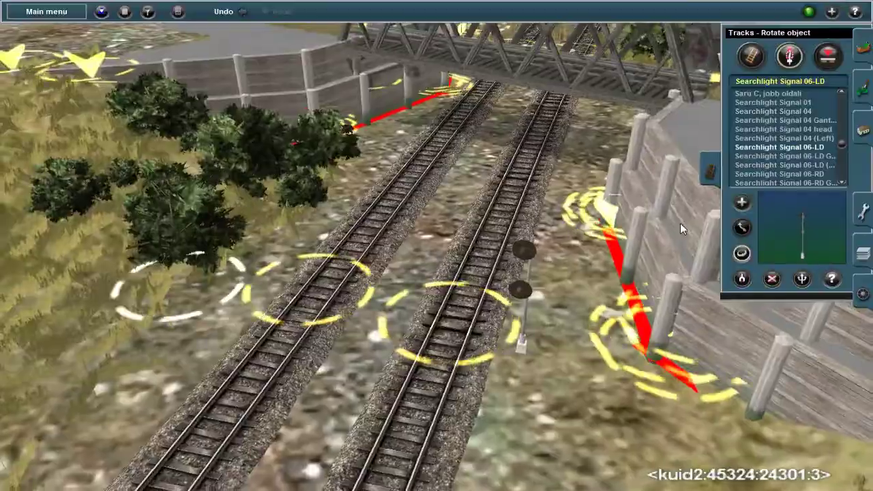
key("Up")
left_click(784, 164)
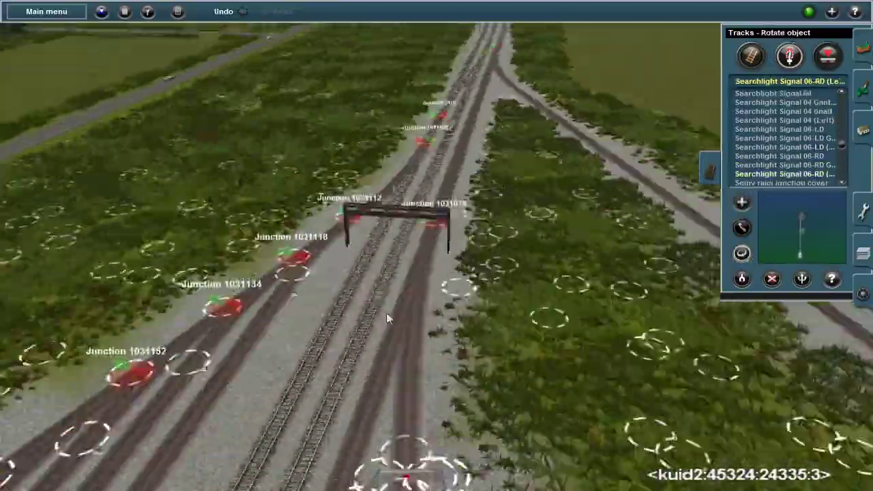
Move to the double track before junctions 1994 and 5214 and rotate the placed searchlight signal.
key("Up")
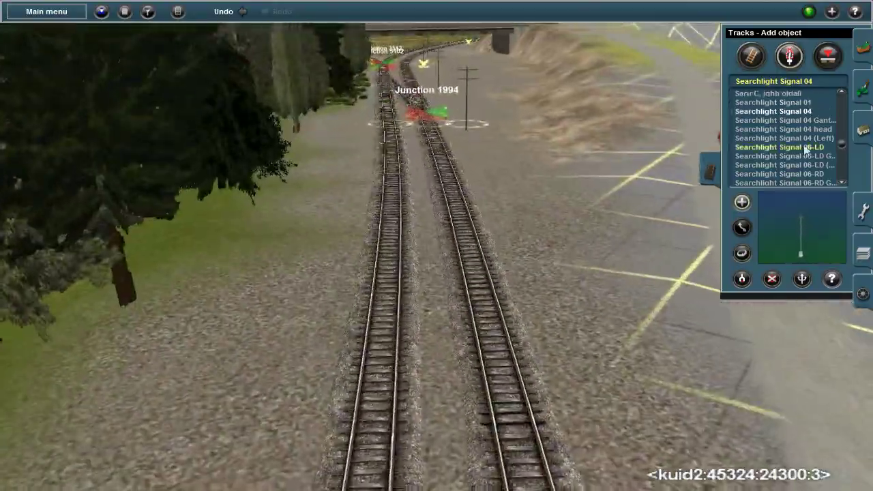
right_click_drag(480, 234, 433, 271)
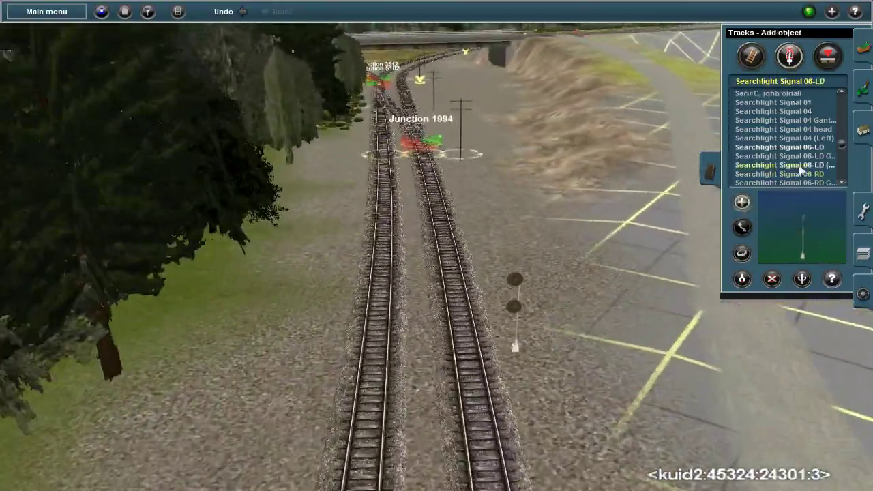
right_click_drag(423, 121, 406, 202)
key("Left")
key("Left")
key("Left")
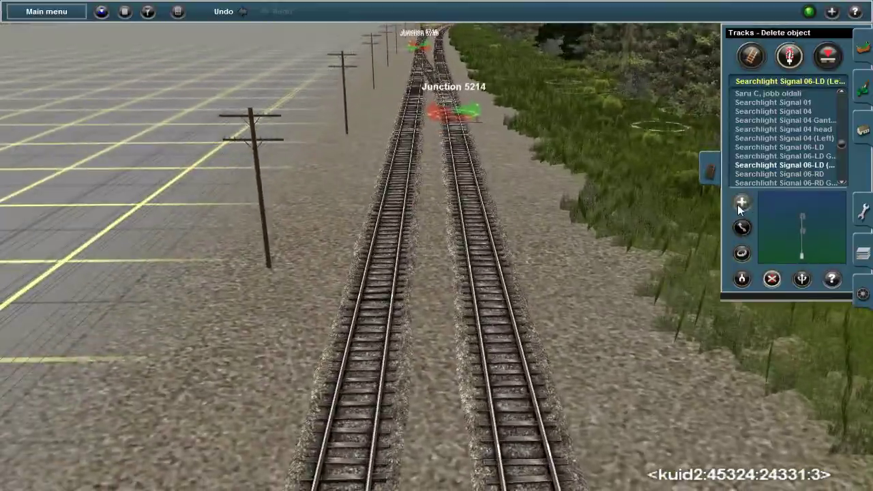
left_click(741, 251)
key("Right")
key("Right")
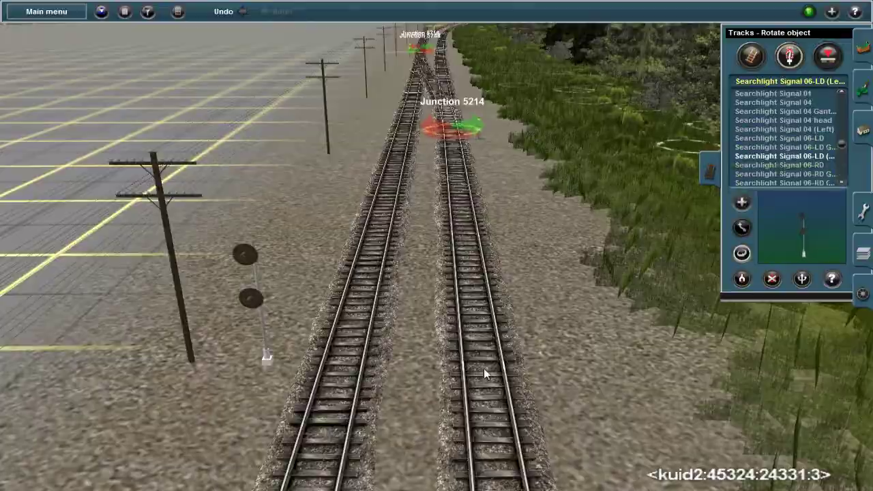
right_click_drag(557, 383, 435, 279)
scroll(432, 277, "down", 5)
scroll(431, 187, "up", 5)
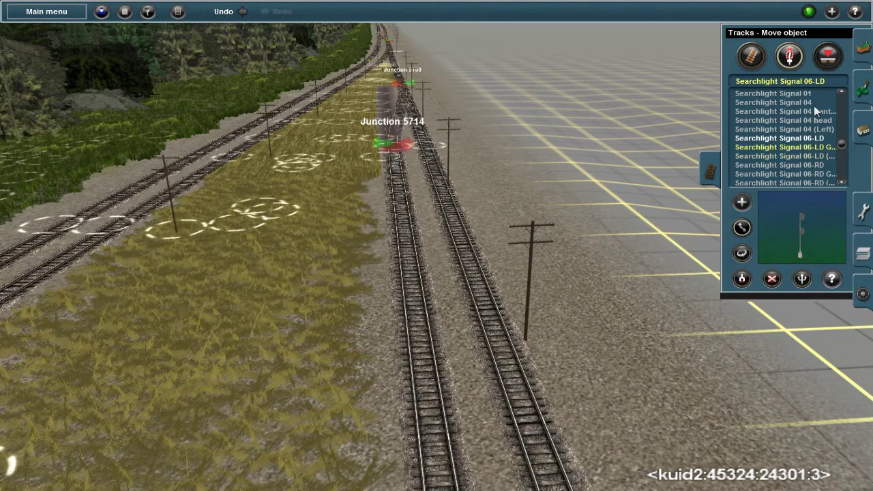
Try Searchlight Signal 04 and 06-LD variants while flying along the line toward the yard.
left_click(813, 105)
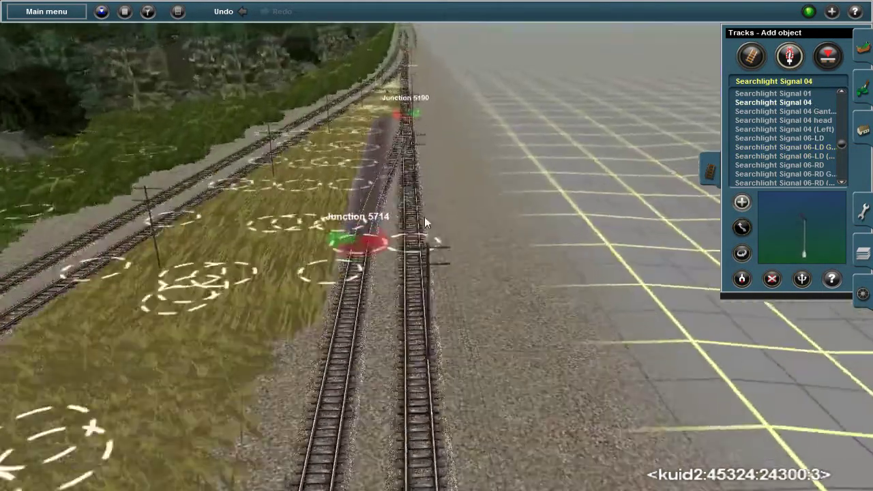
left_click(773, 308)
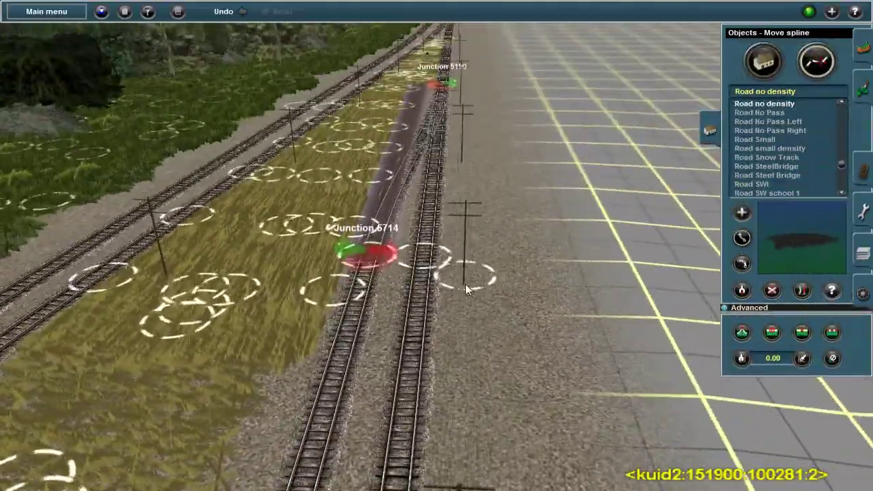
key("F5")
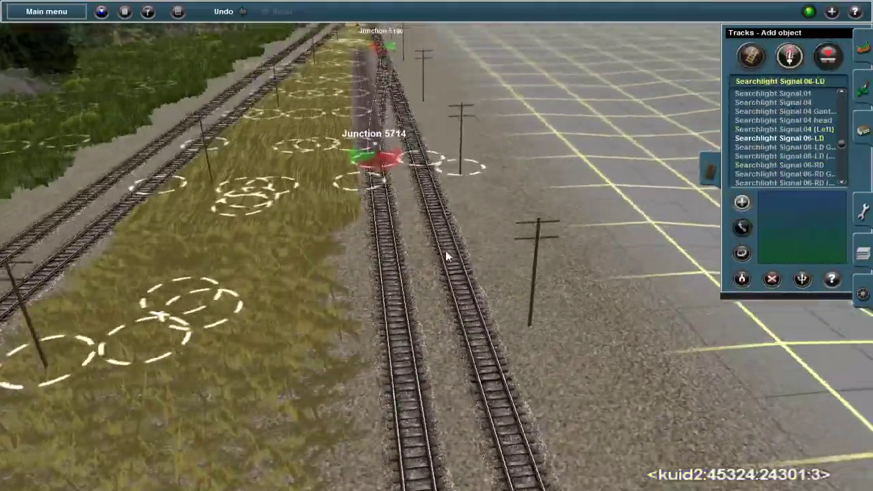
key("r")
left_click(749, 156)
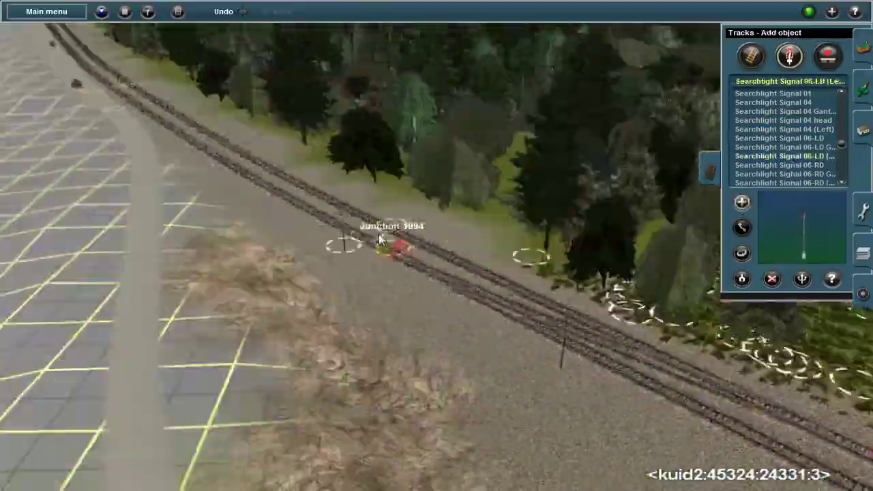
left_click(791, 138)
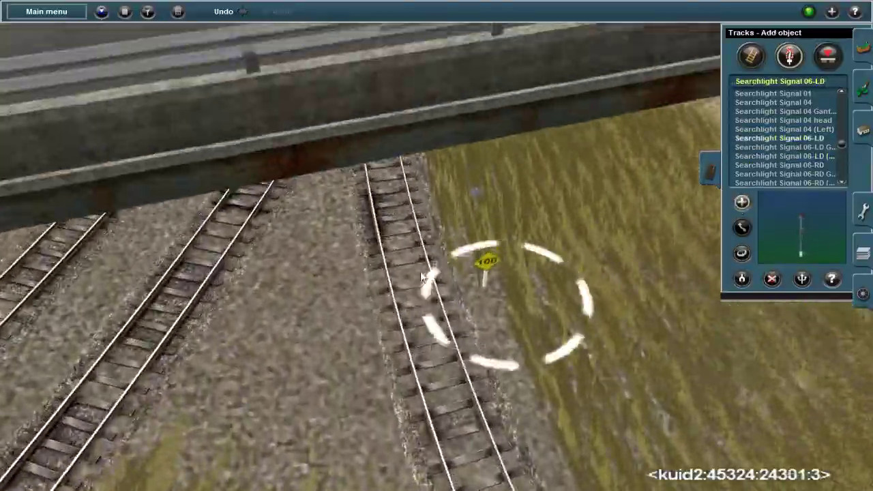
key("r")
key("Up")
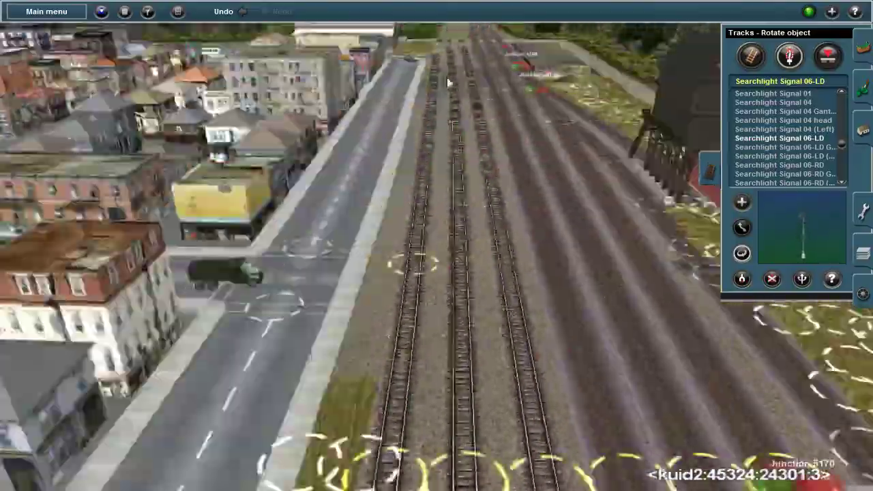
Choose Searchlight Signal 04 and move to the parallel tracks beside the large shed.
left_click(808, 103)
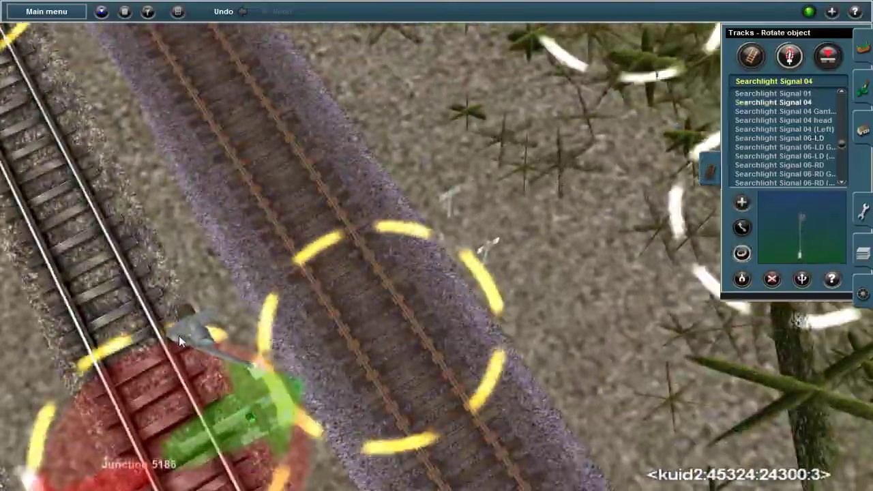
key("Up")
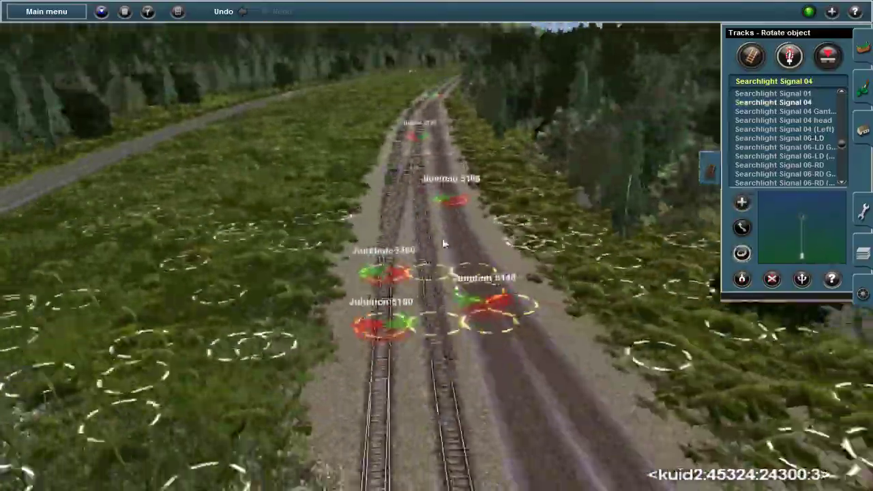
key("Up")
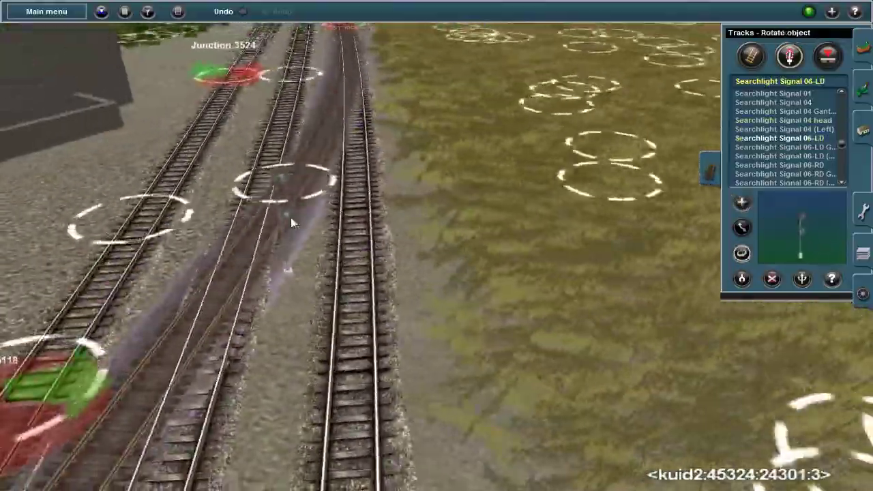
key("Up")
scroll(427, 205, "up", 5)
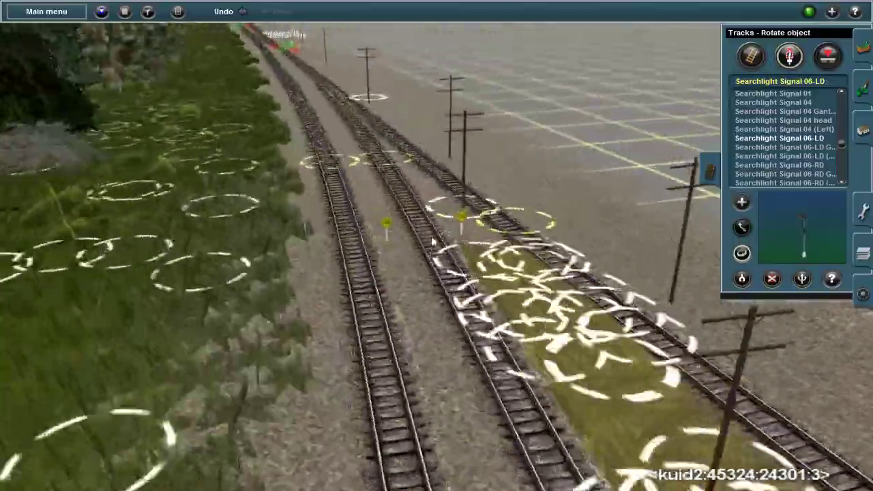
key("m")
scroll(529, 98, "down", 3)
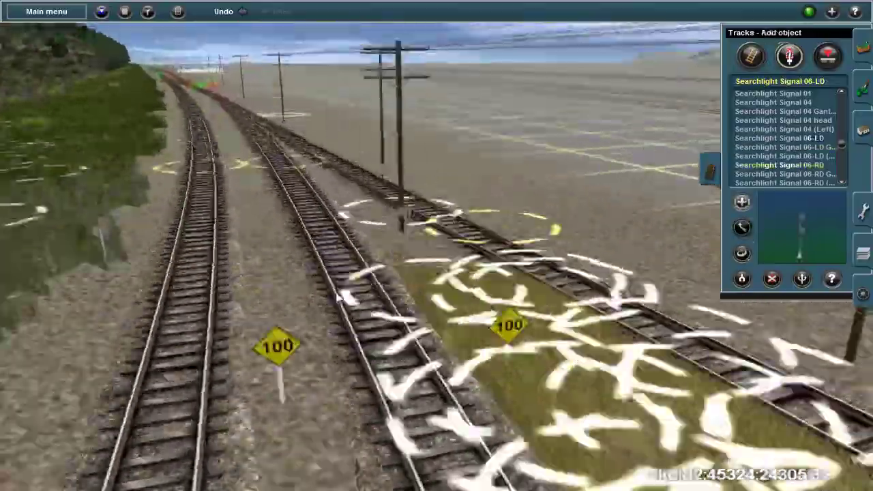
scroll(342, 170, "up", 4)
key("d")
key("a")
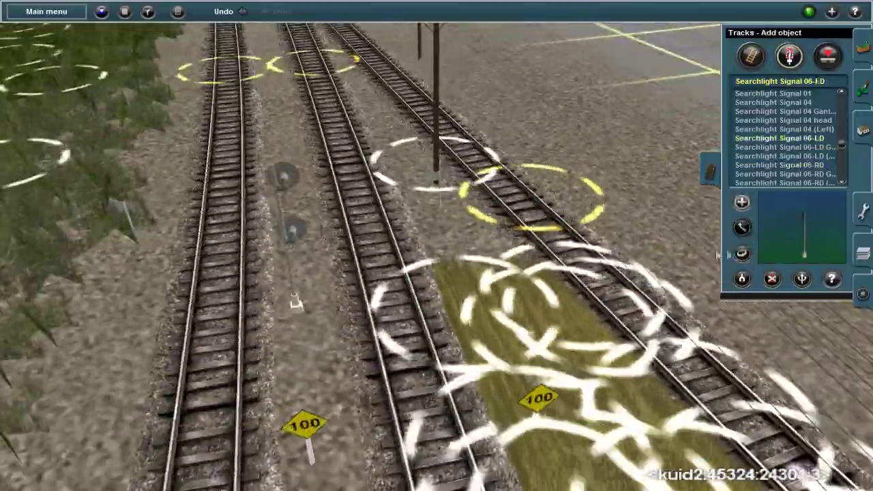
Place a Searchlight Signal 04 (Left) by the tracks near the sheds, turned to face the track.
left_click(774, 102)
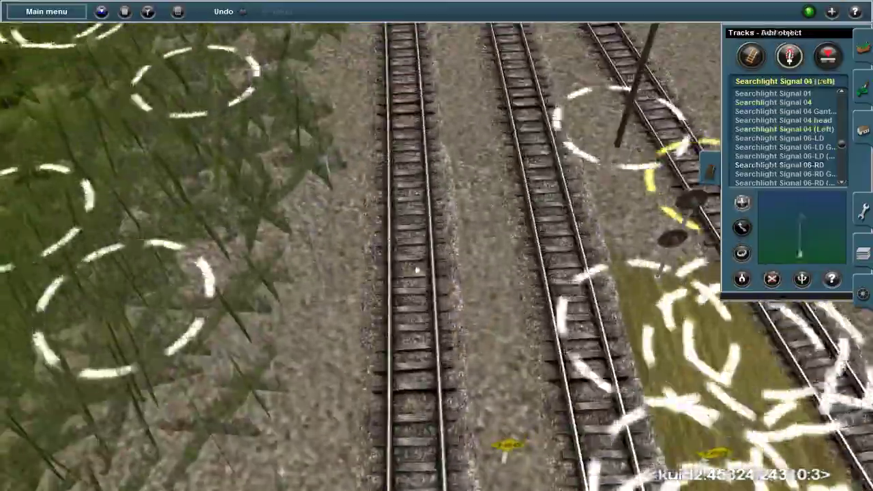
scroll(418, 271, "down", 4)
key("r")
right_click_drag(437, 238, 381, 134)
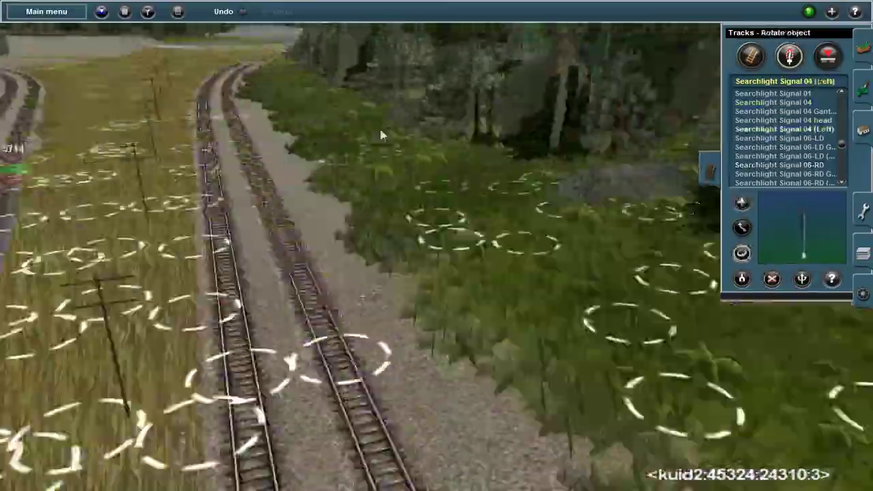
right_click_drag(423, 339, 434, 341)
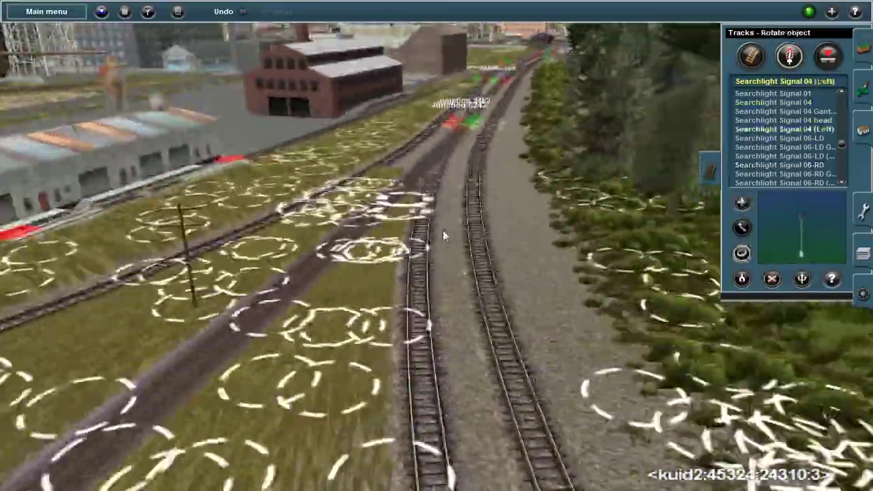
right_click_drag(443, 147, 449, 126)
right_click_drag(427, 257, 409, 259)
right_click_drag(434, 211, 402, 218)
left_click(403, 218)
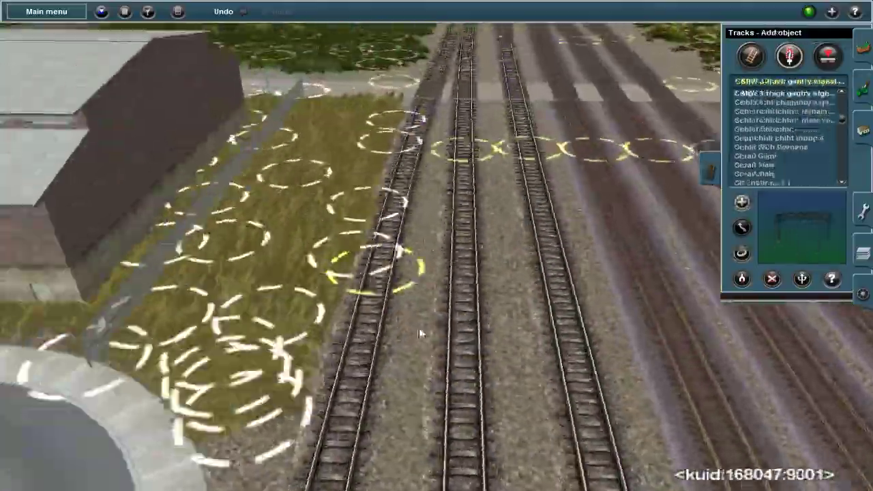
Place the C&NW 4-track gantry signal across the yard tracks.
left_click(420, 334)
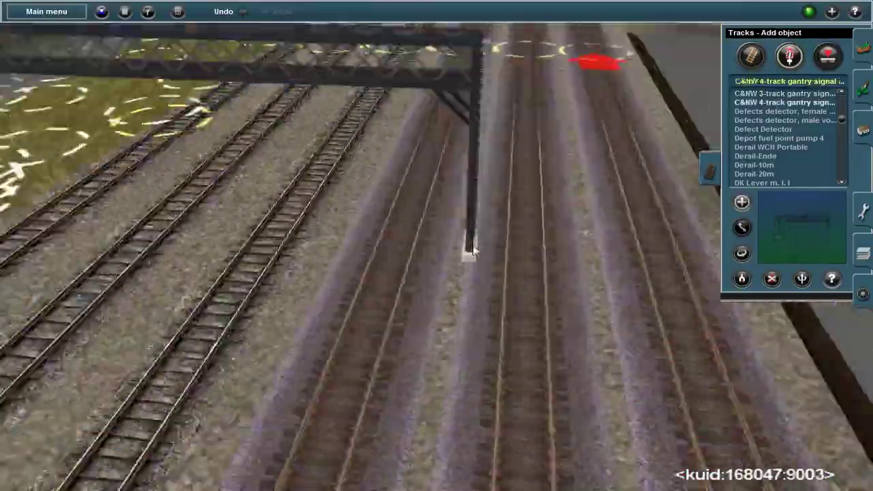
key("F6")
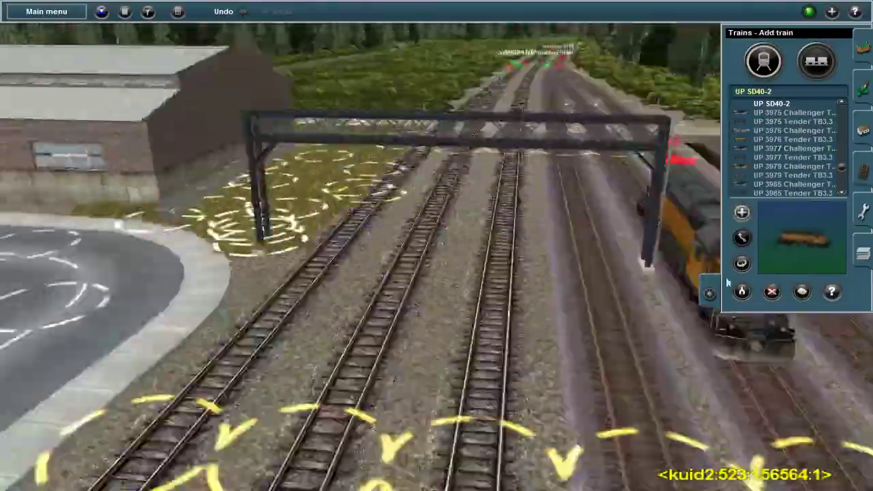
key("F4")
key("r")
key("m")
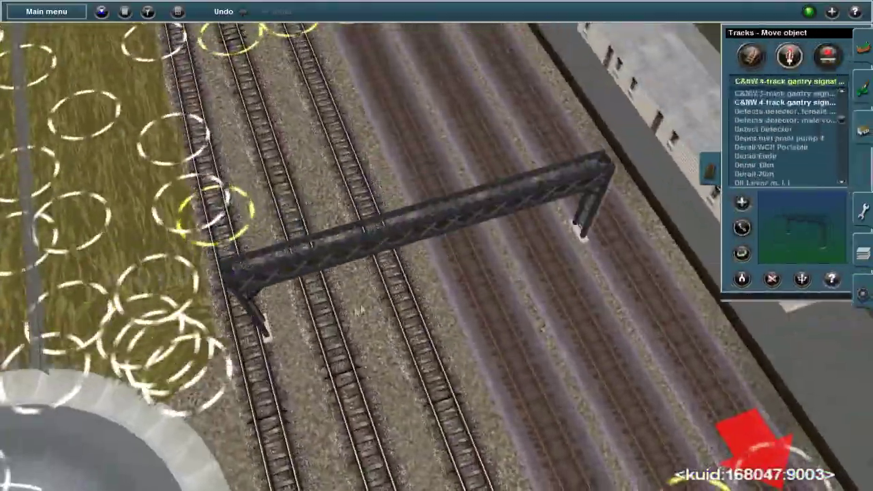
key("Up")
key("m")
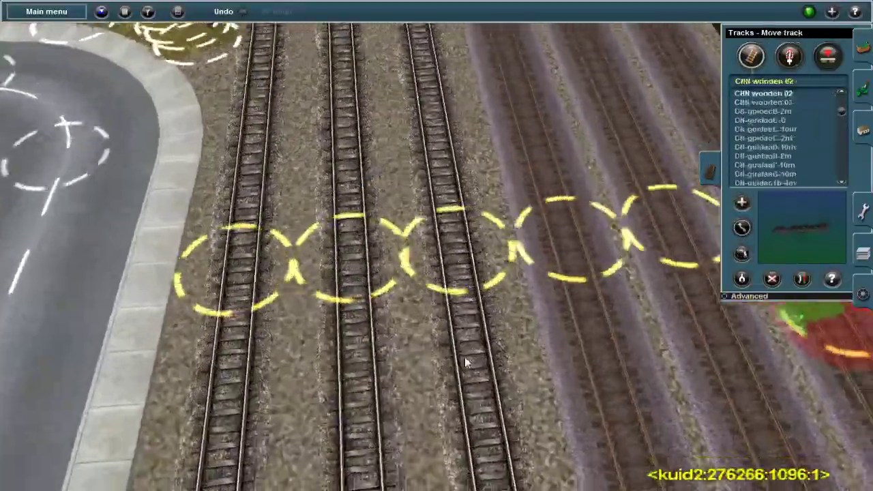
scroll(457, 256, "up", 6)
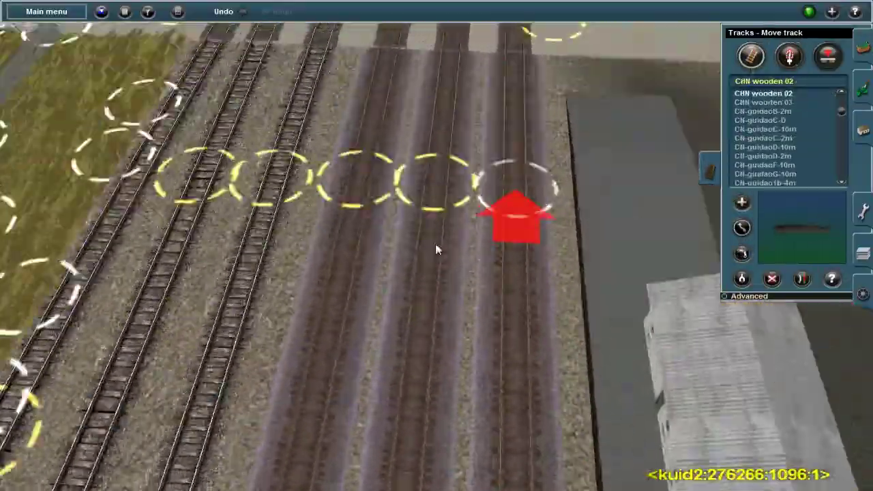
scroll(398, 264, "down", 5)
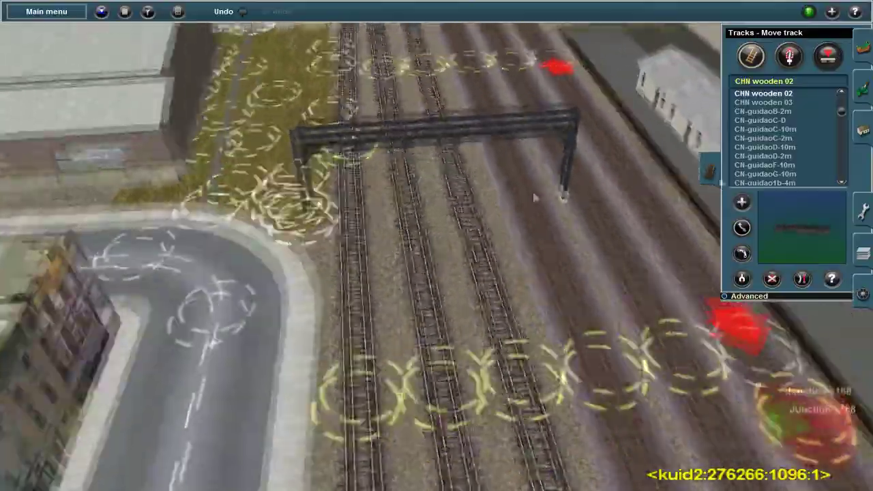
Select gantry signal heads, ending on Searchlight Signal 06-RD Gantry, in object-moving mode.
left_click(827, 57)
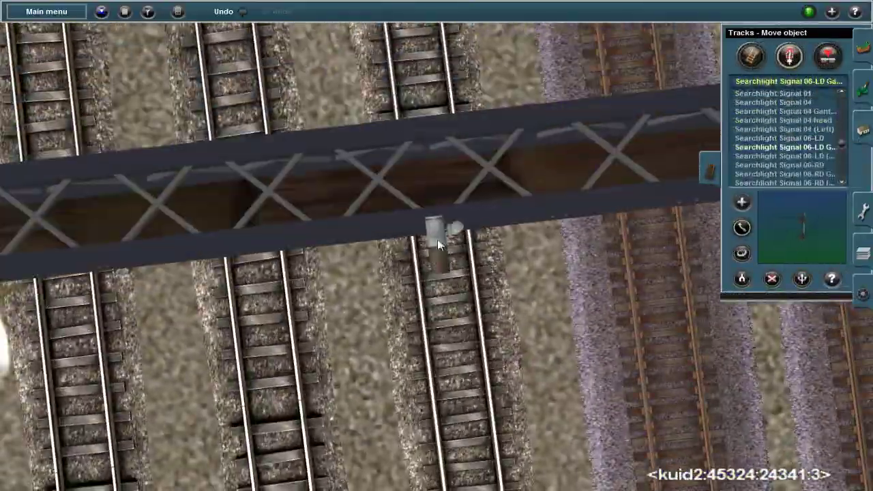
left_click(764, 167)
left_click(765, 174)
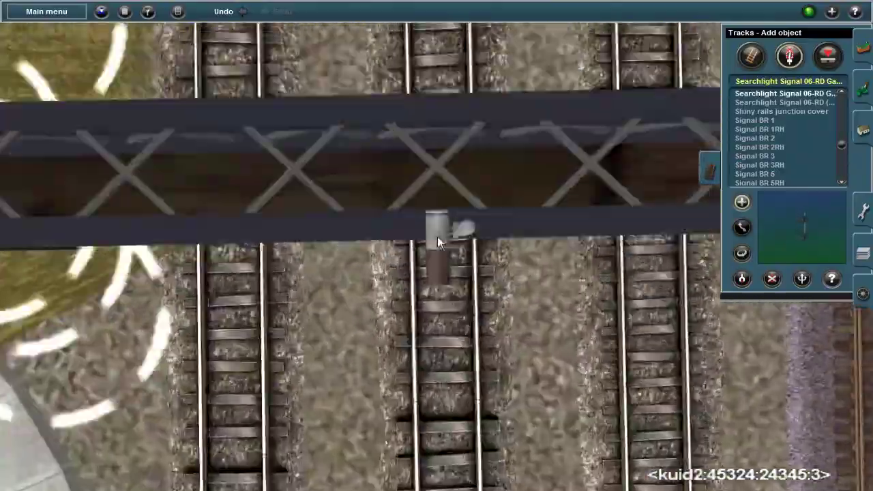
key("d")
left_click(808, 129)
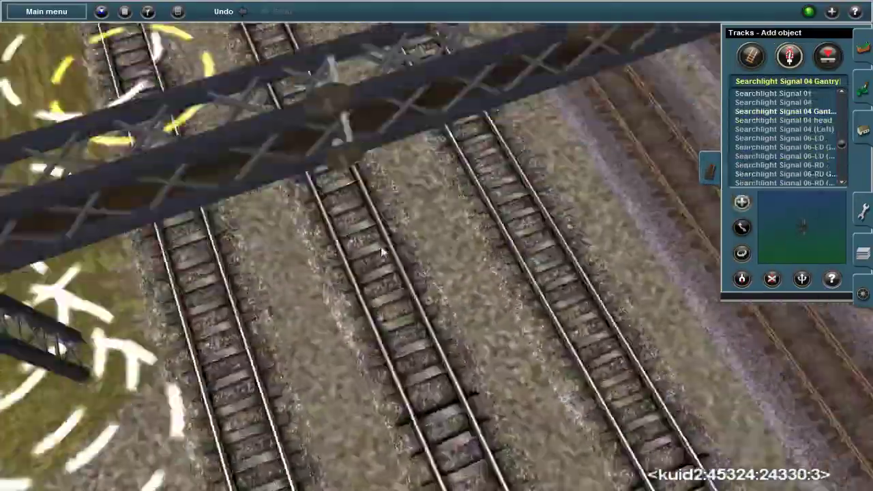
key("Down")
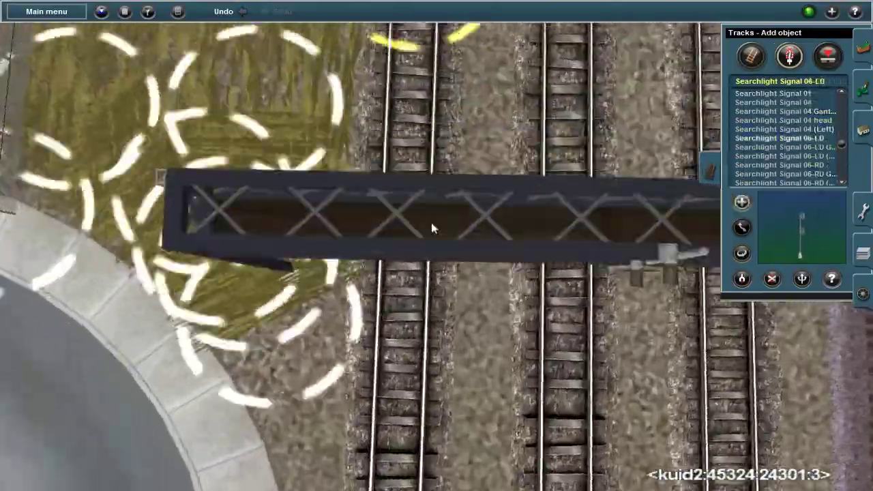
key("m")
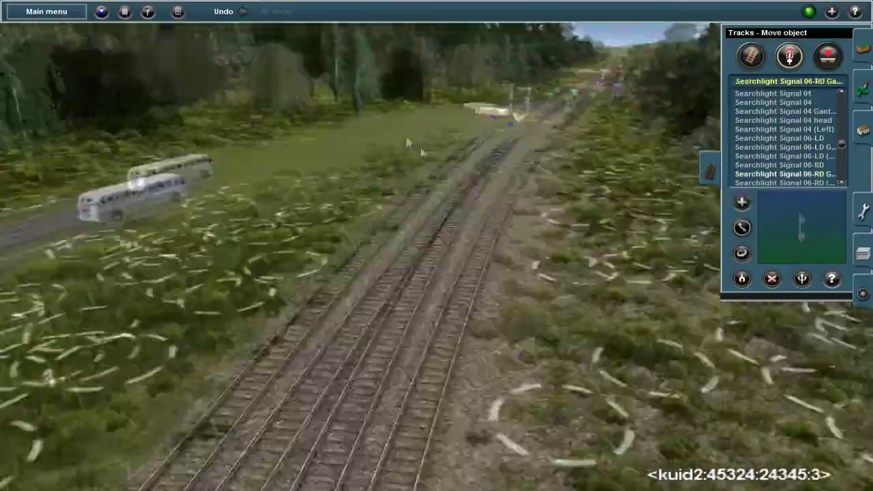
Fly via the road crossing to the forest double track and open gradient editing with CHN wooden 02.
key("Up")
key("Up")
key("Up")
key("Up")
key("a")
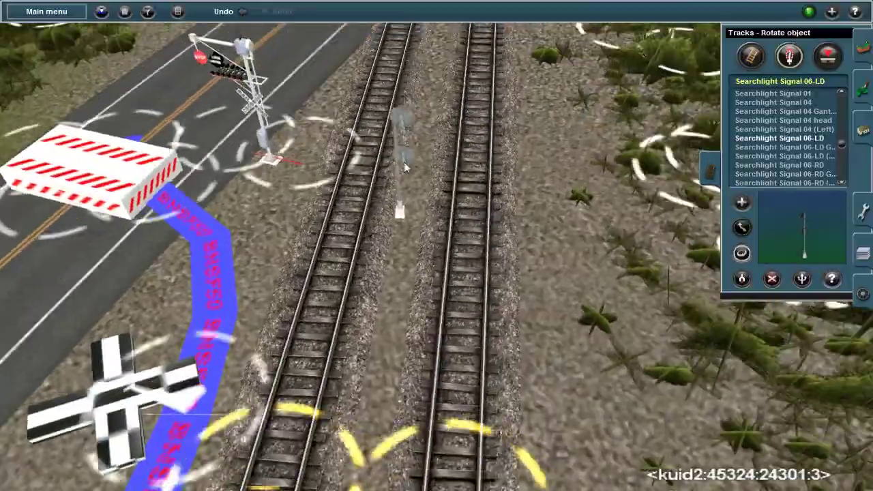
key("Down")
key("Down")
key("Down")
key("Down")
key("Down")
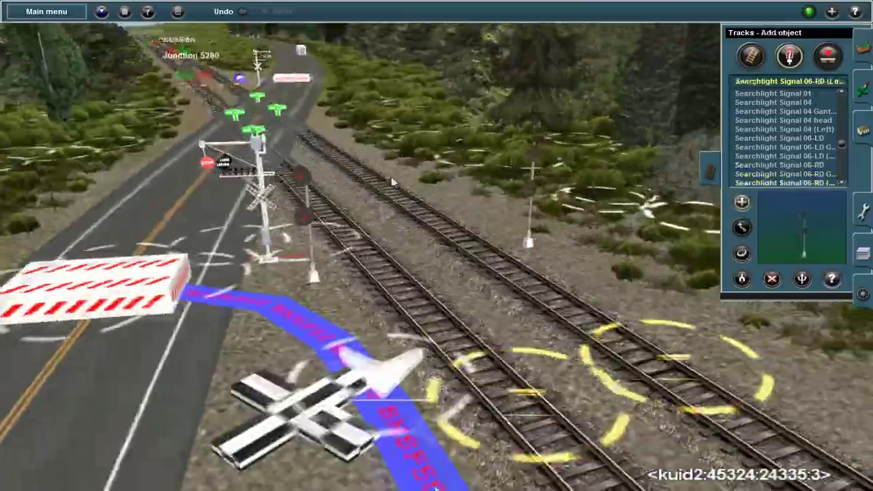
right_click_drag(393, 181, 455, 315)
right_click_drag(614, 329, 477, 171)
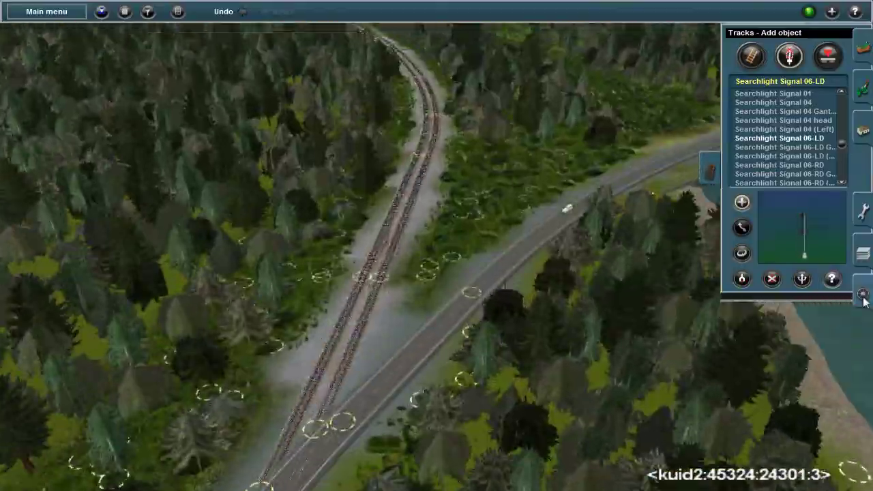
left_click(751, 56)
right_click_drag(734, 344, 402, 232)
key("Home")
Enter a -1.5 track gradient and move the view forward along the double track.
type("-")
right_click_drag(765, 342, 406, 207)
key("Up")
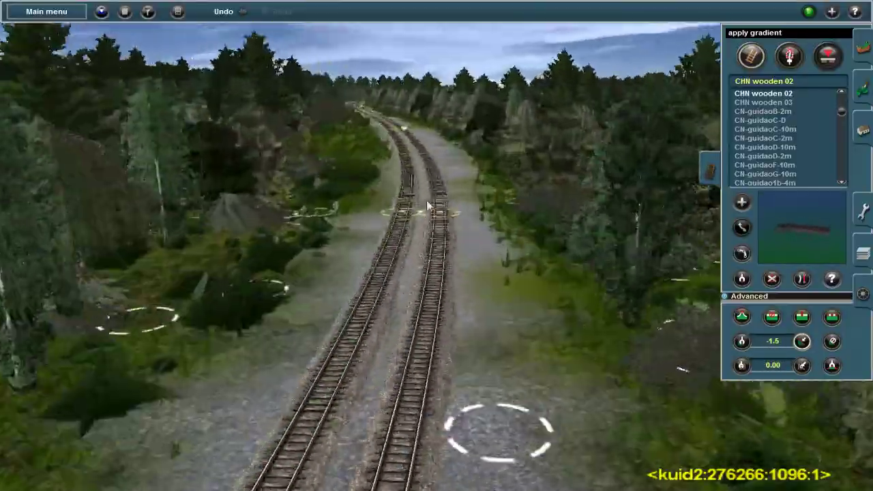
key("Up")
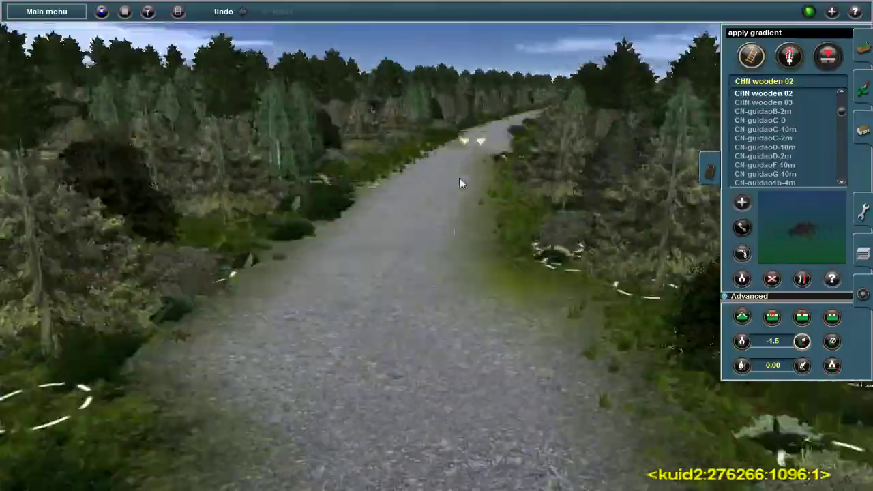
key("m")
left_click(292, 219)
key("m")
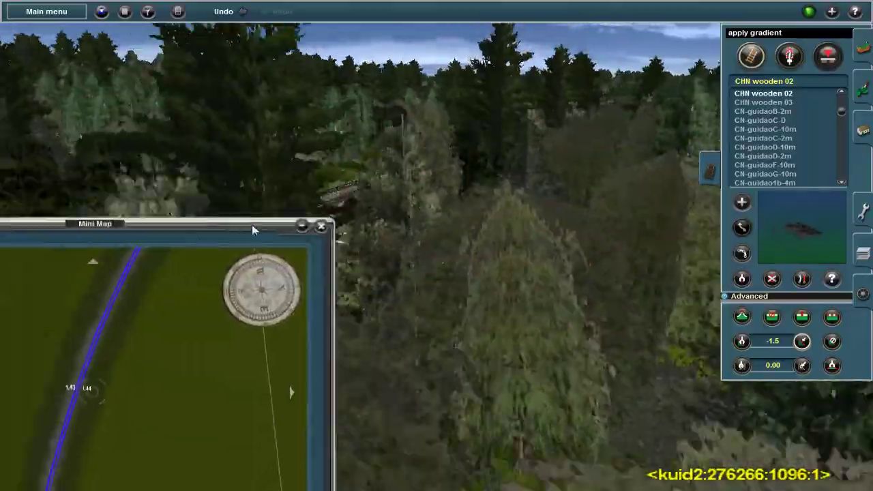
key("Up")
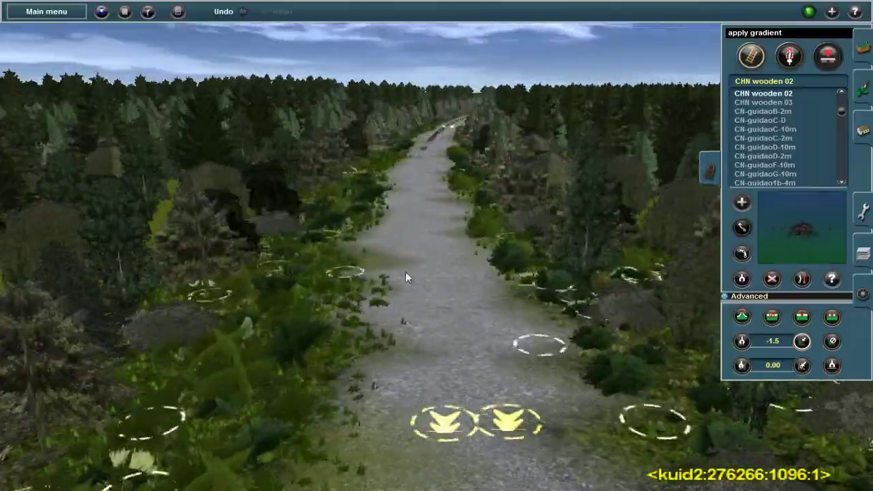
Jump along the forest double track with the Mini Map to where it reaches the town.
left_click(119, 311)
key("m")
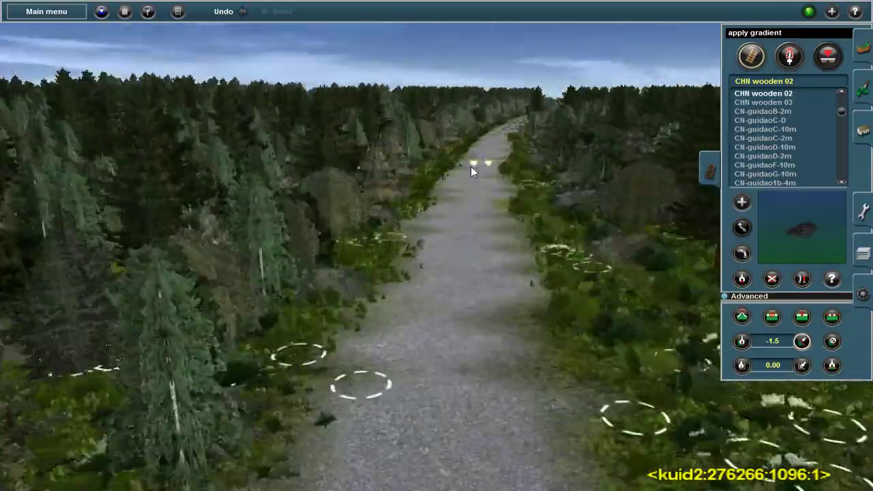
key("m")
left_click(59, 335)
left_click(282, 432)
left_click(121, 444)
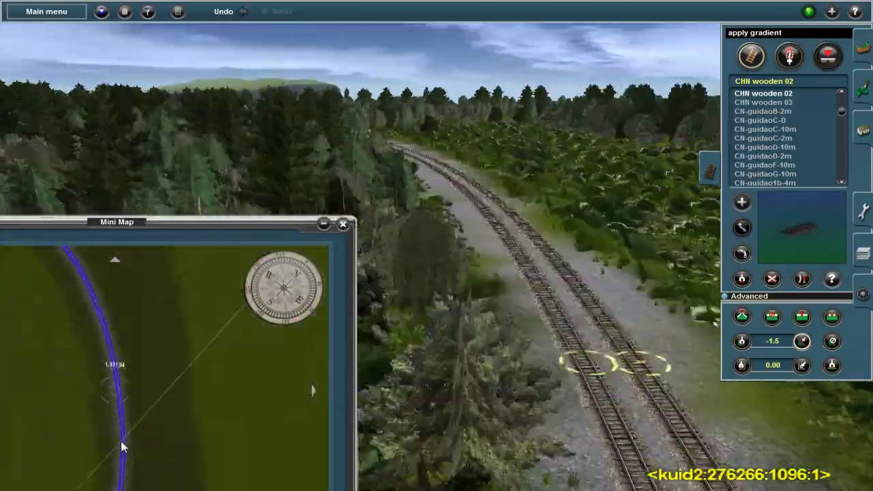
left_click(114, 420)
key("m")
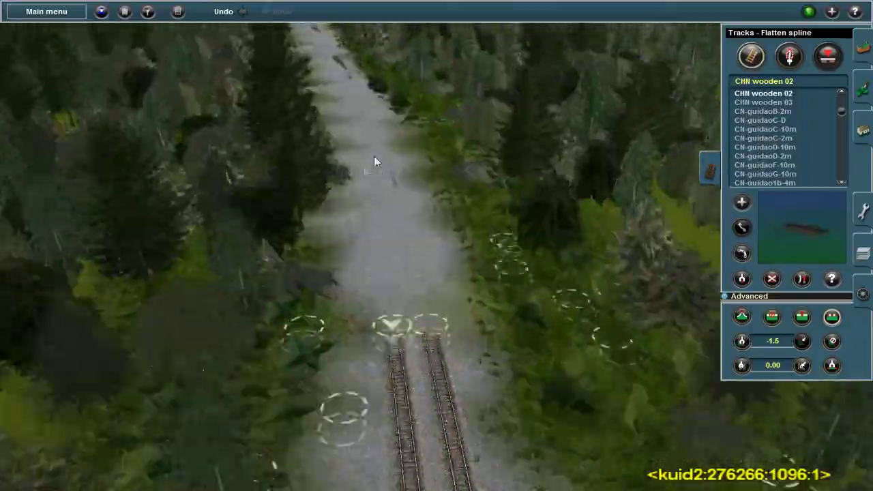
right_click_drag(376, 162, 521, 216)
Filter the scenery object catalogue by 'carr' to list the Carriage Shed variants.
key("F4")
type("carriage shed")
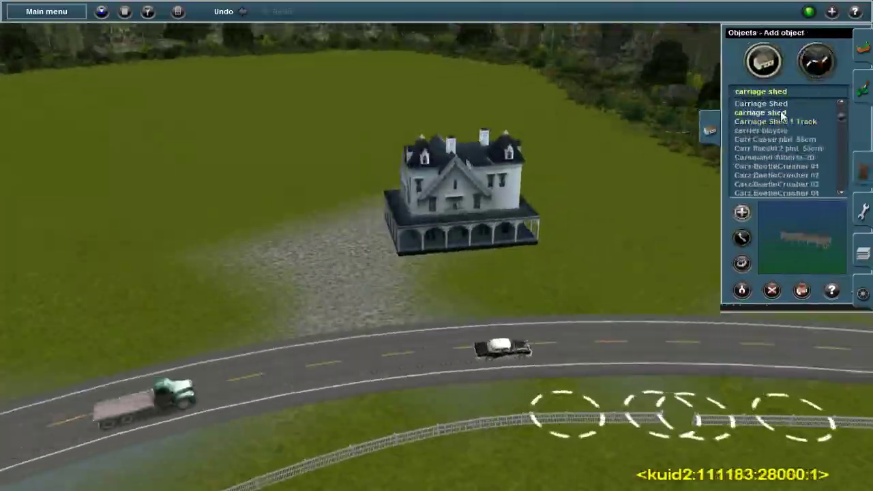
scroll(783, 117, "down", 3)
scroll(769, 170, "up", 5)
scroll(419, 267, "up", 5)
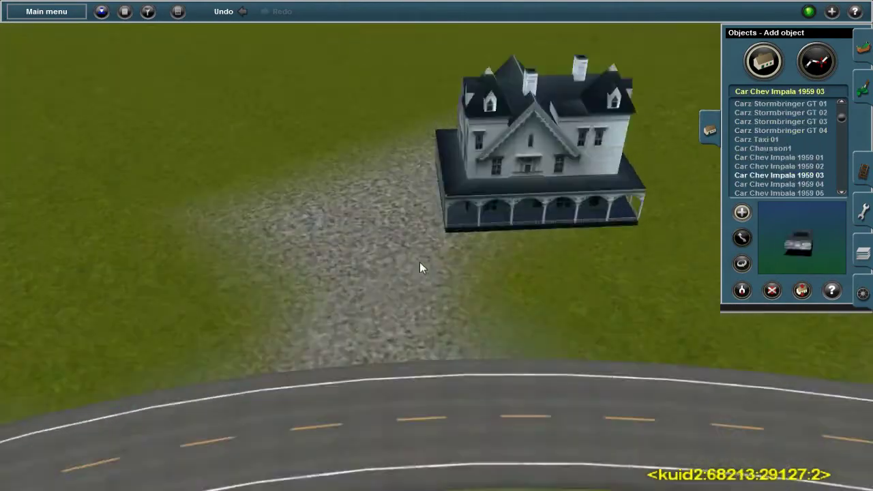
scroll(763, 164, "up", 2)
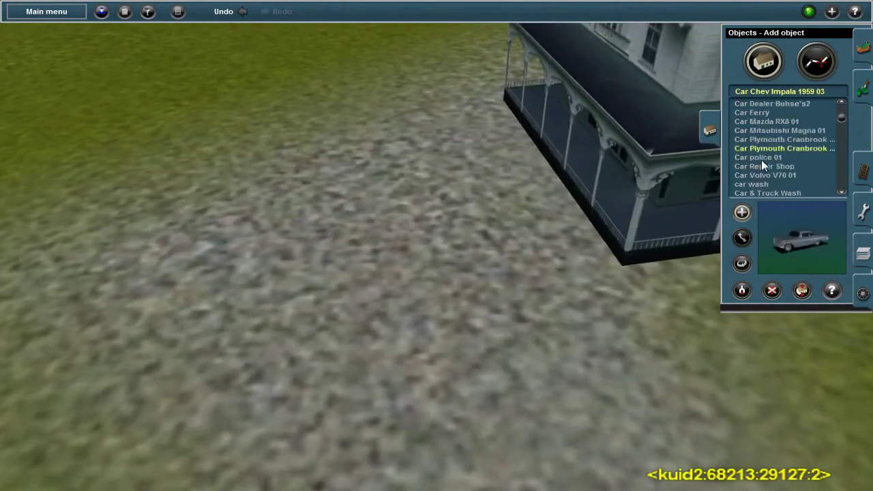
Search '1950' and pick the 1950 Chevy Pickup and another 1950s car.
left_click(761, 158)
left_click(805, 90)
type("1950")
left_click(782, 126)
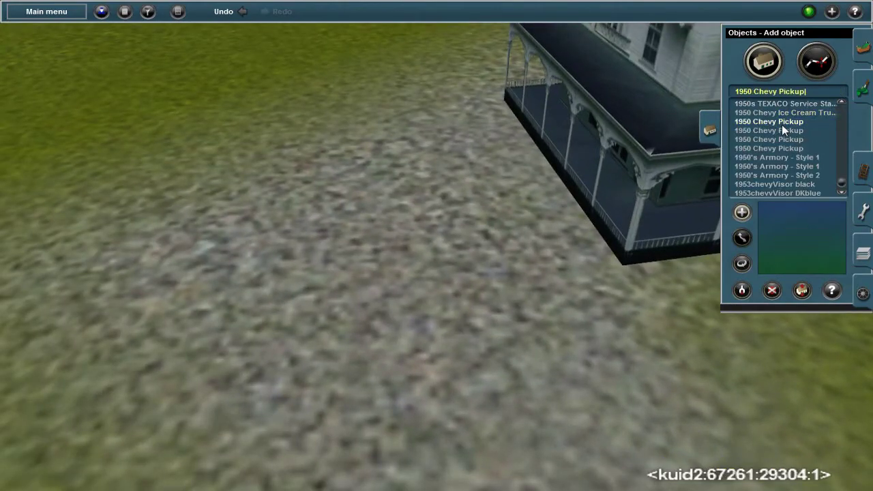
scroll(774, 133, "down", 2)
left_click(767, 140)
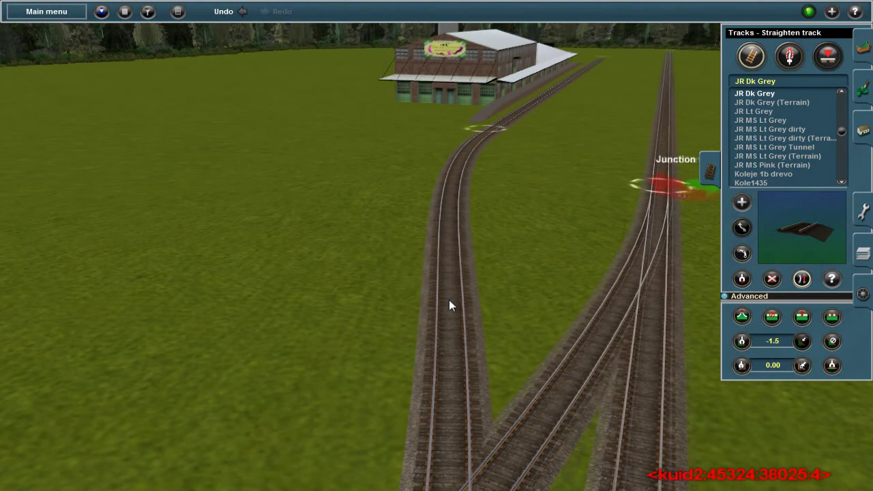
Raise a spline point near the junctions to height 198.7.
right_click_drag(449, 299, 444, 195)
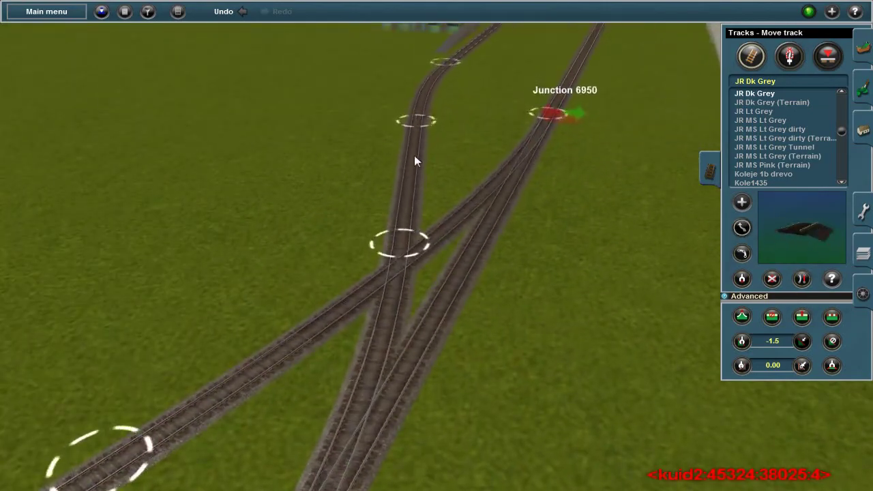
right_click_drag(452, 123, 754, 309)
key("F3")
left_click(749, 307)
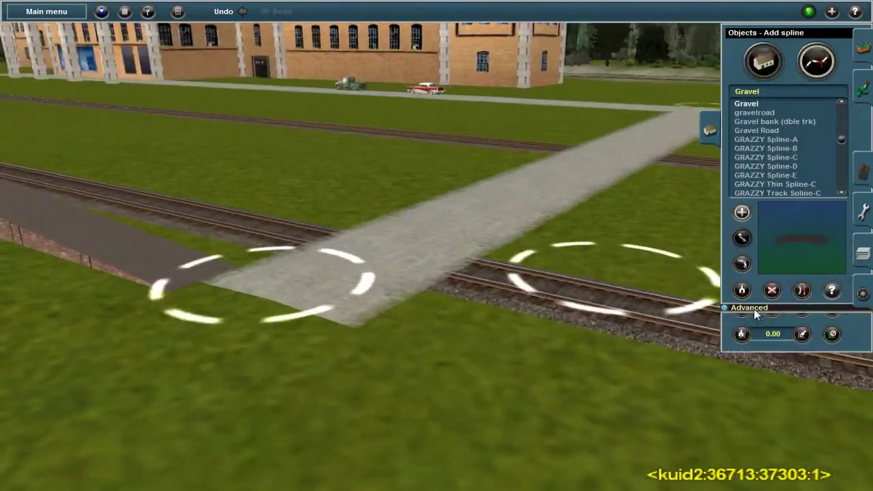
left_click(348, 308)
right_click_drag(388, 251, 449, 116)
Add a spline point on the long track to form Junction 6898, then paint gravel along it.
key("F4")
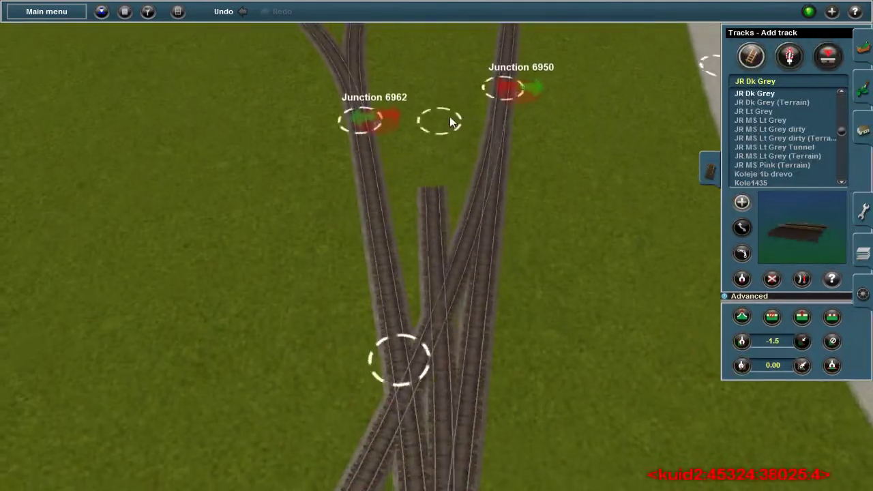
right_click_drag(462, 87, 439, 199)
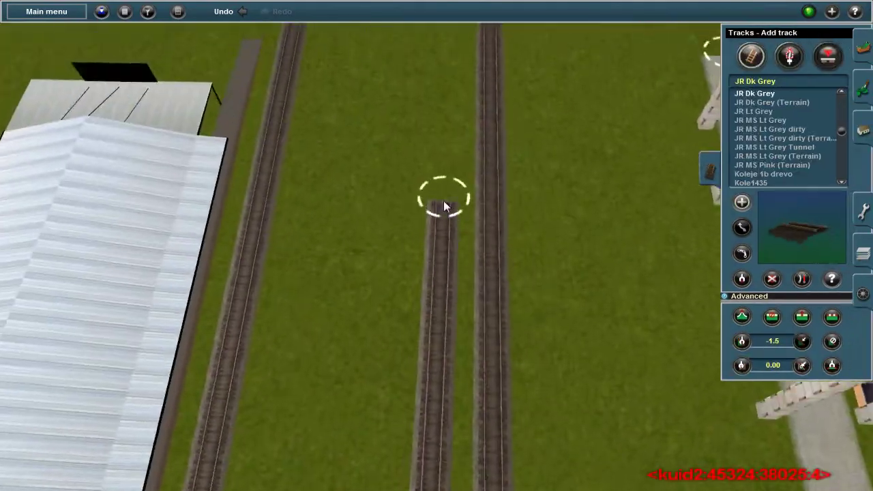
scroll(487, 269, "up", 3)
left_click(487, 269)
right_click_drag(389, 264, 783, 262)
right_click_drag(431, 99, 798, 326)
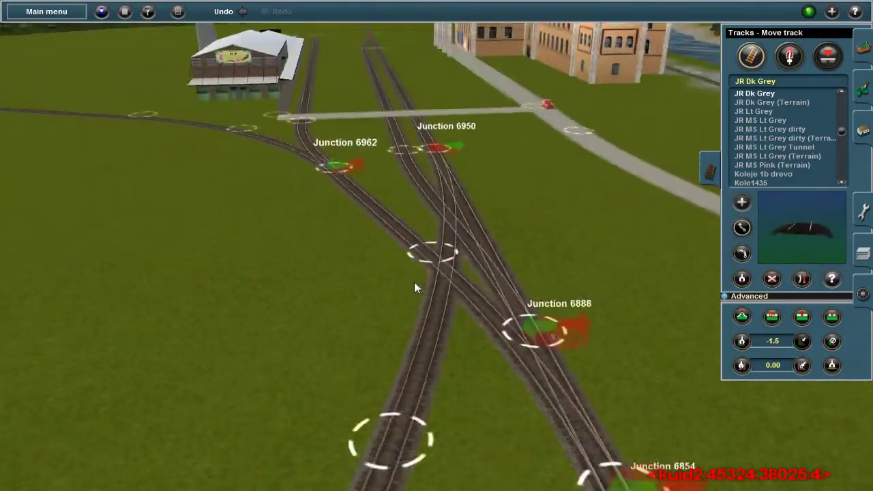
right_click_drag(414, 281, 454, 234)
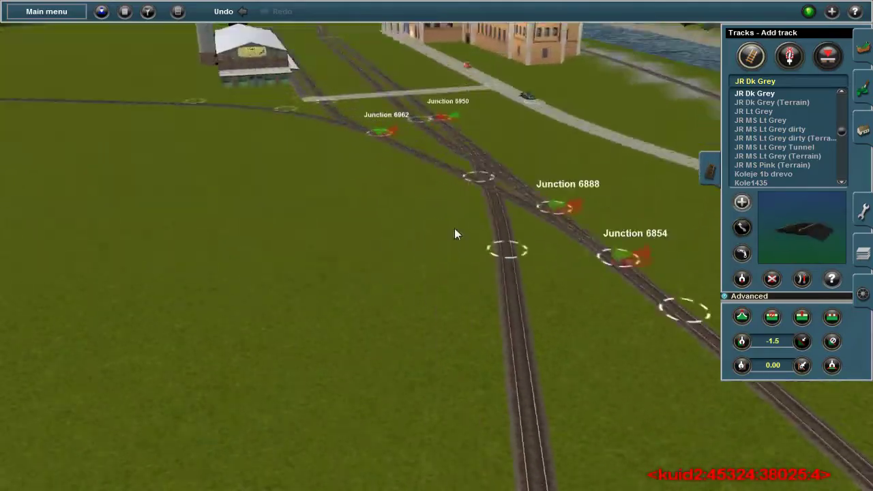
right_click_drag(418, 339, 456, 251)
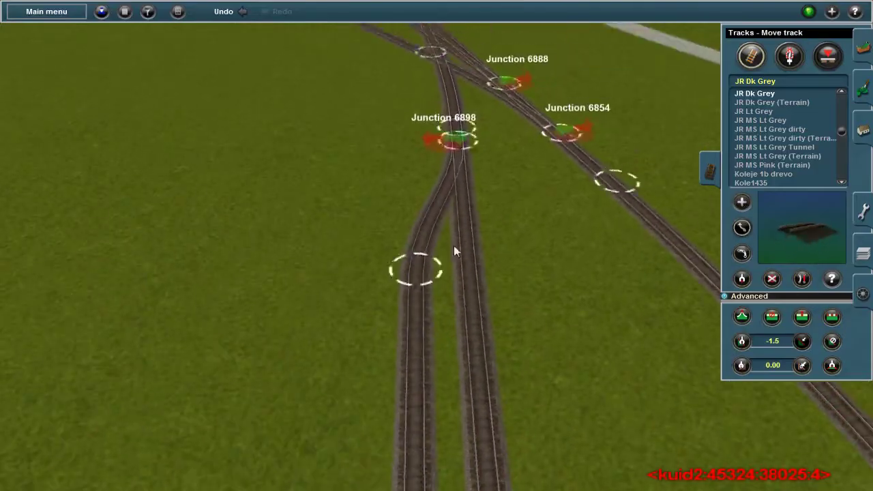
mouse_move(647, 258)
right_mouse_down()
mouse_move(445, 279)
mouse_move(411, 121)
mouse_move(420, 241)
mouse_move(546, 268)
mouse_move(779, 251)
mouse_move(438, 227)
mouse_move(440, 244)
mouse_move(544, 314)
mouse_move(437, 241)
mouse_move(430, 209)
mouse_move(434, 248)
mouse_move(434, 202)
mouse_move(550, 372)
mouse_move(442, 209)
mouse_move(418, 208)
mouse_move(409, 258)
mouse_move(436, 246)
right_mouse_up()
key("F2")
key("F5")
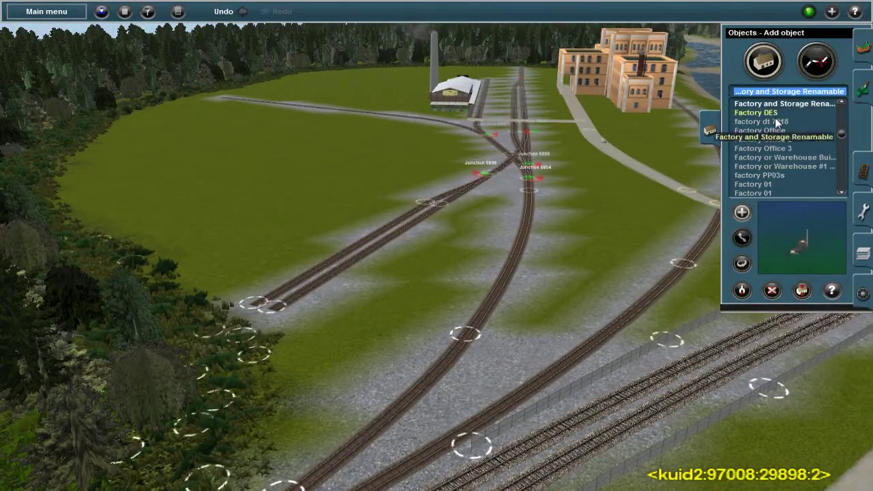
Place a Factory 8 1942 beside the spur and rotate it to about 186 degrees to face the track.
left_click(762, 139)
left_click(785, 157)
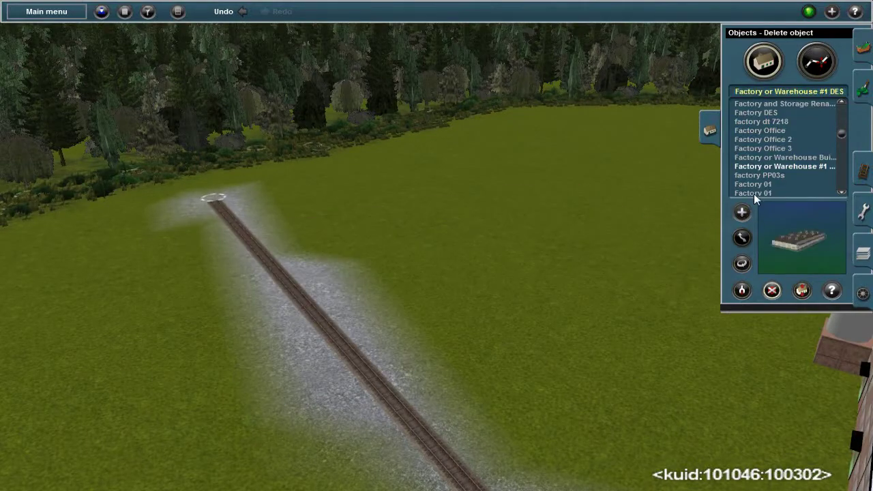
scroll(775, 140, "down", 5)
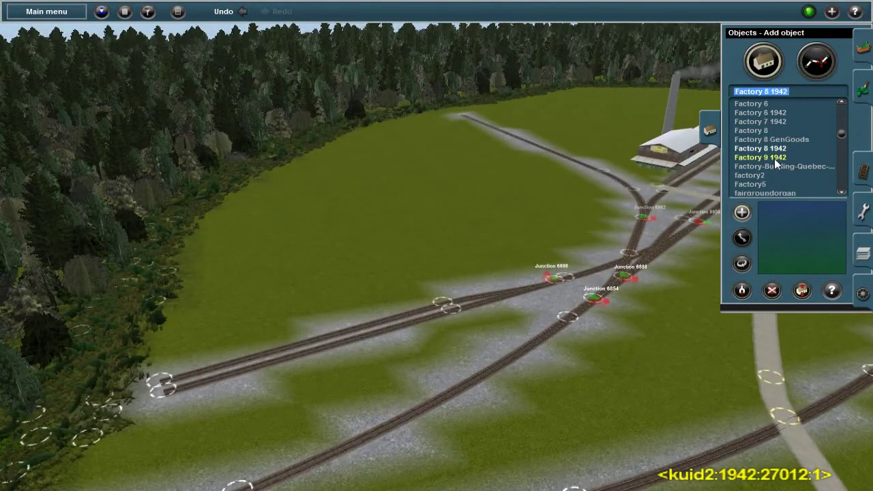
left_click(425, 238)
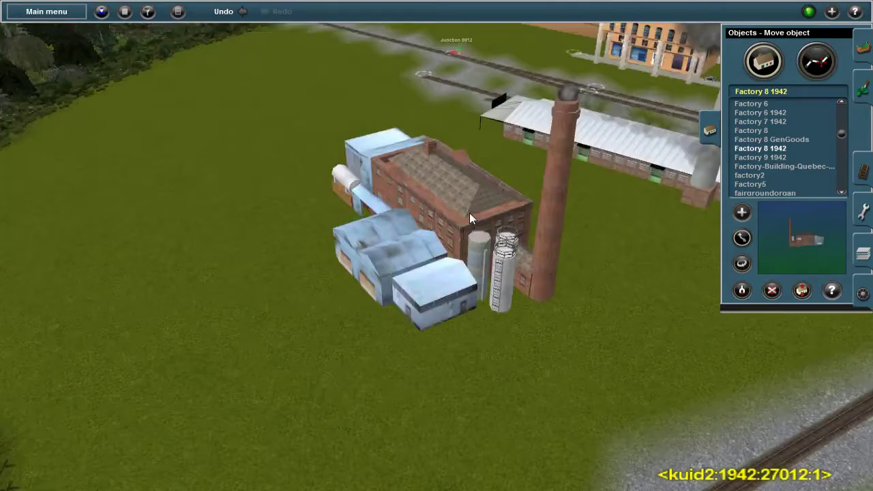
left_click_drag(469, 218, 407, 292)
right_click_drag(407, 292, 423, 259)
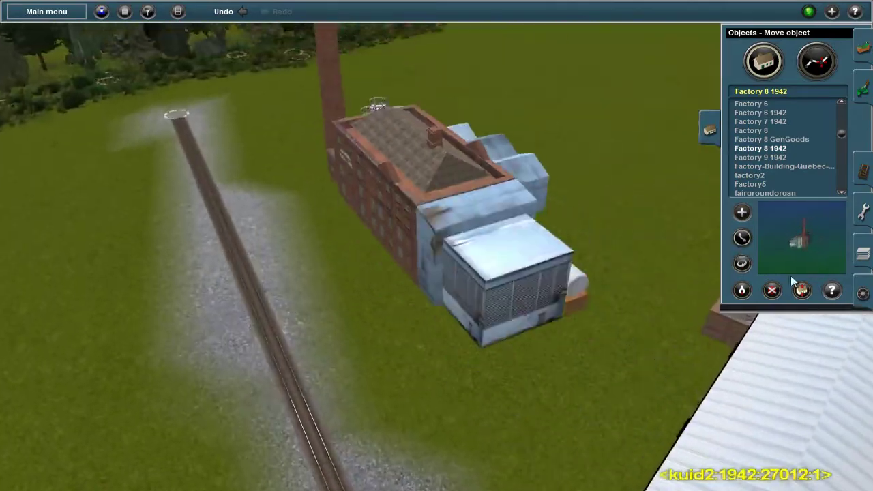
left_click_drag(423, 259, 453, 260)
Add a Factory-Building-Quebec-2D near the track, turned to sit along it.
right_click_drag(453, 260, 411, 209)
key("a")
left_click(410, 209)
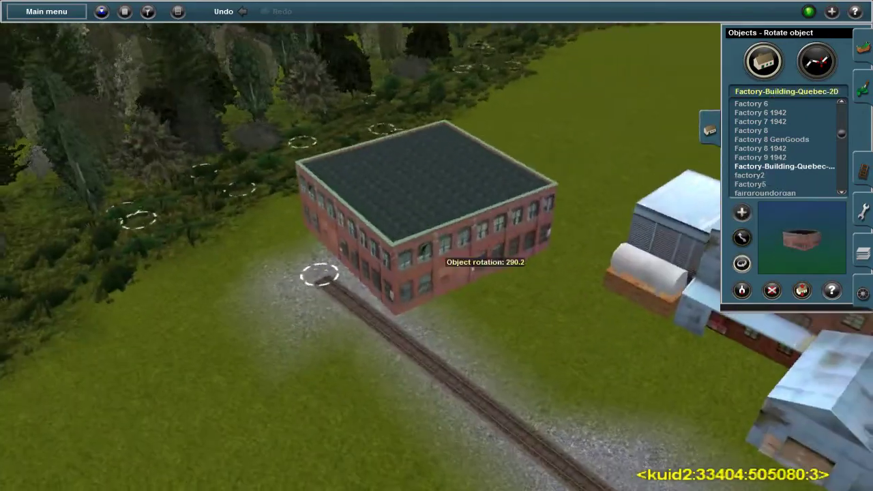
left_click_drag(389, 214, 754, 290)
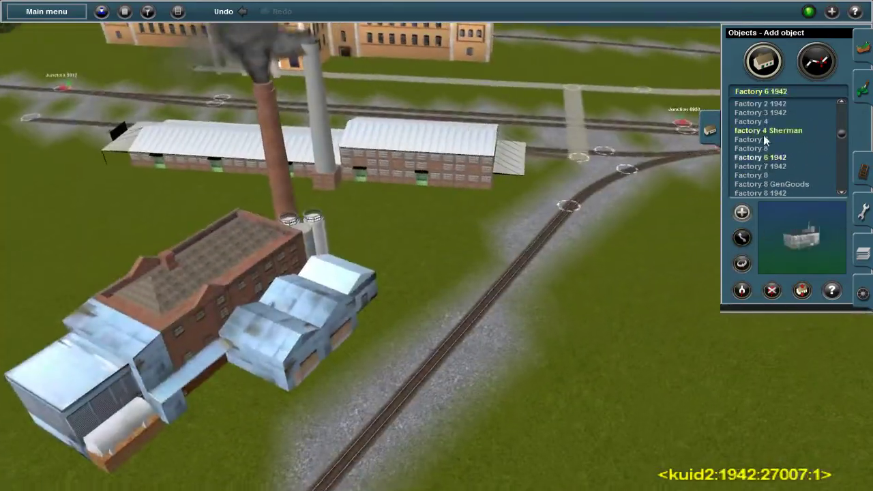
left_click(764, 139)
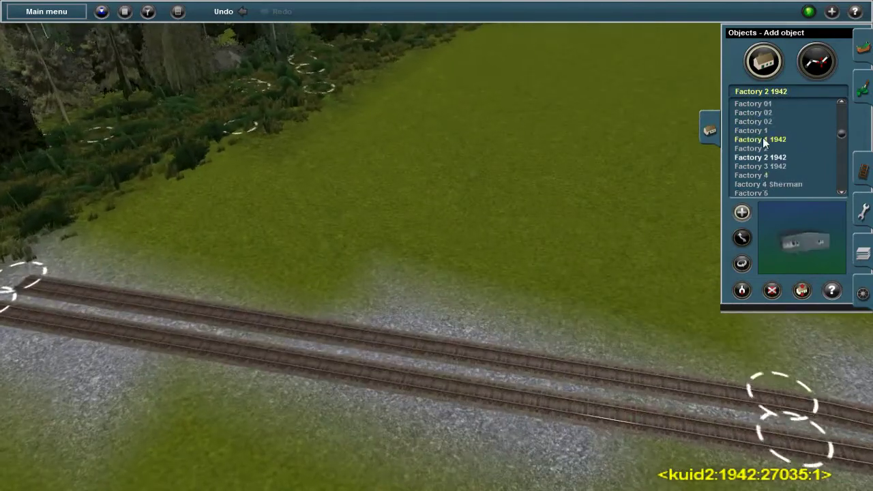
Filter the object list with 'ware' and select the Warehouse Industrial model.
scroll(768, 148, "down", 3)
left_click(775, 90)
type("ware")
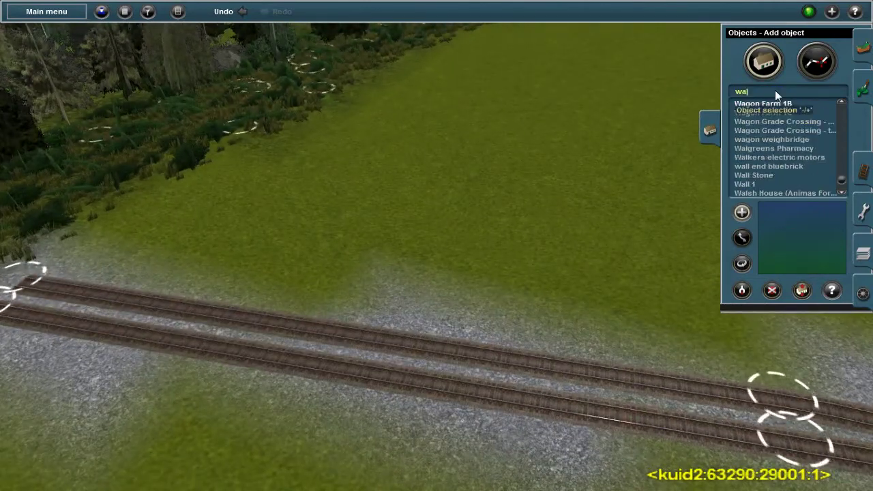
left_click(790, 140)
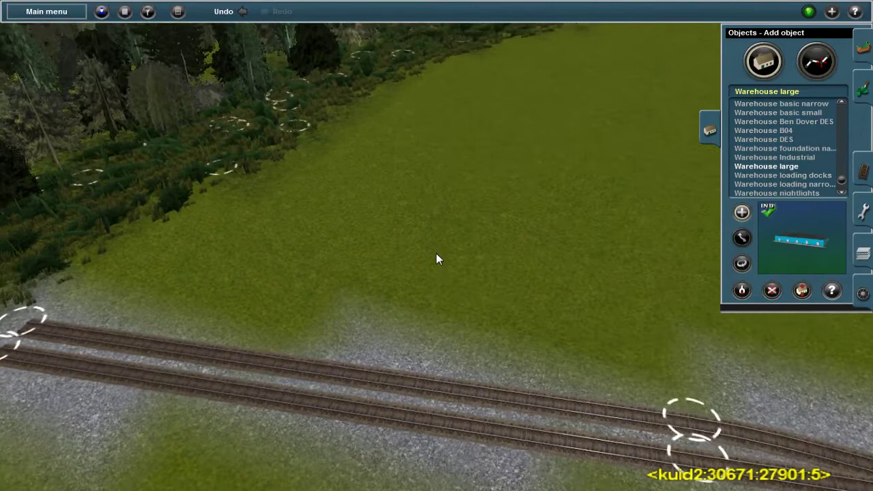
left_click(793, 158)
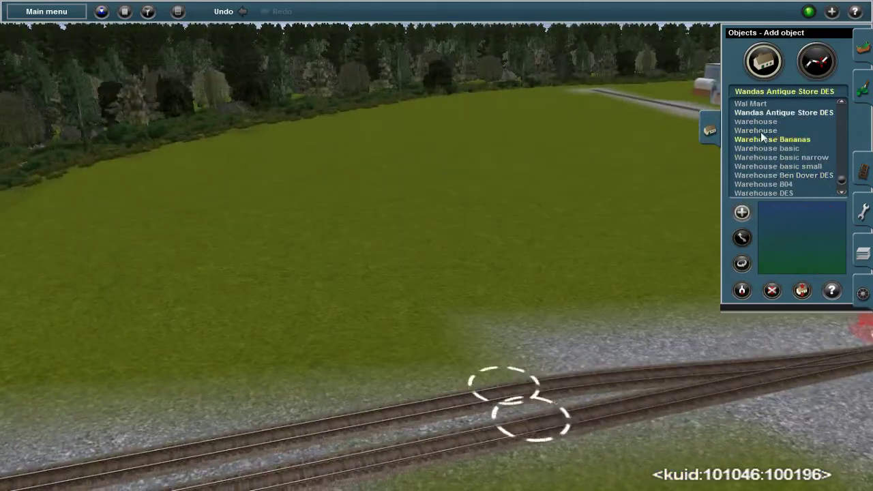
Pick the Warehouse model, then browse other buildings and return to the factory models.
left_click(760, 130)
scroll(779, 130, "up", 15)
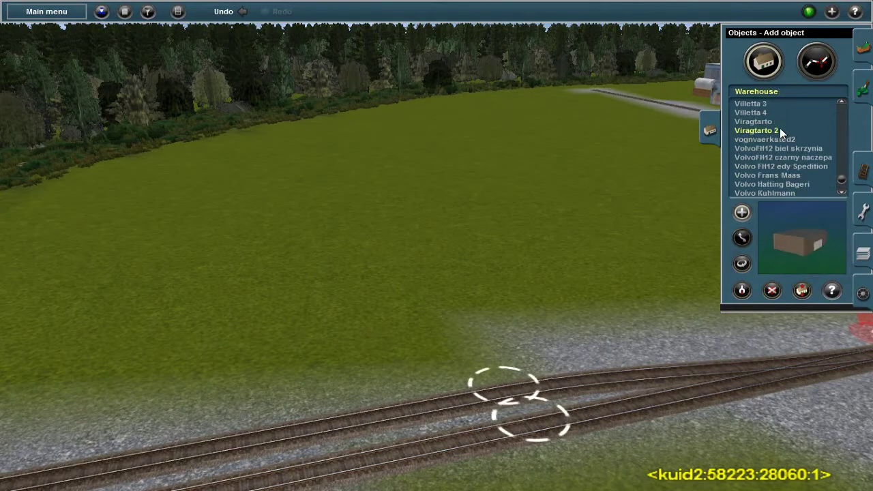
scroll(786, 146, "up", 10)
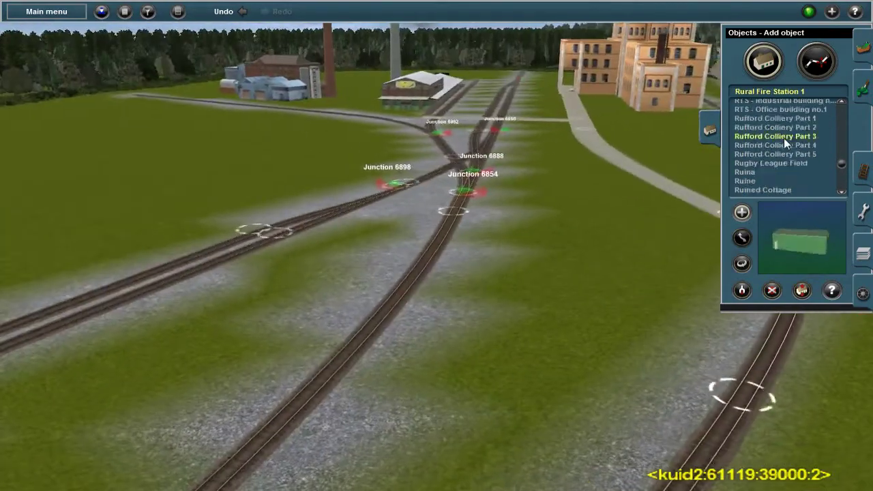
left_click(784, 138)
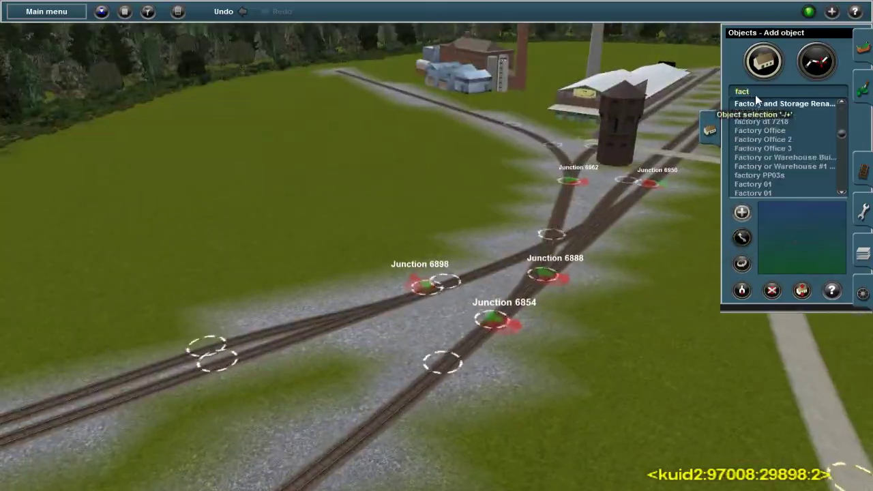
left_click(756, 112)
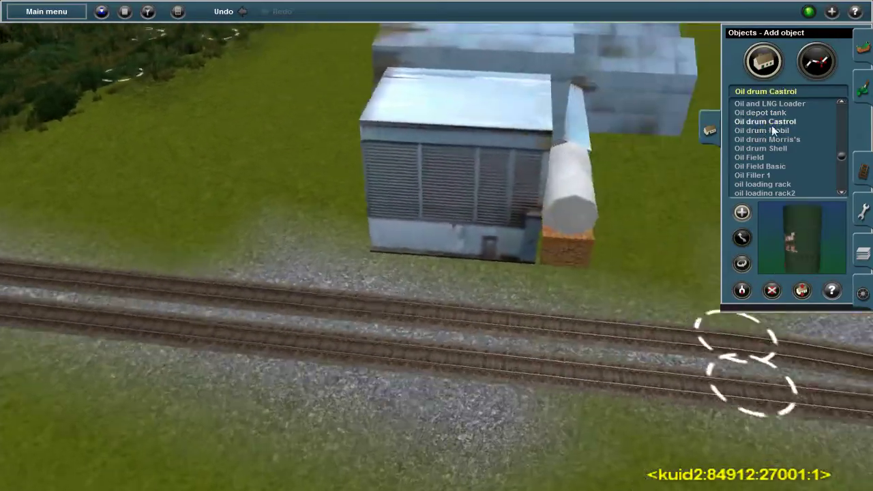
Search the scenery objects for 'oil', then 'industry', to find the Multiple Industry platform.
scroll(770, 140, "down", 3)
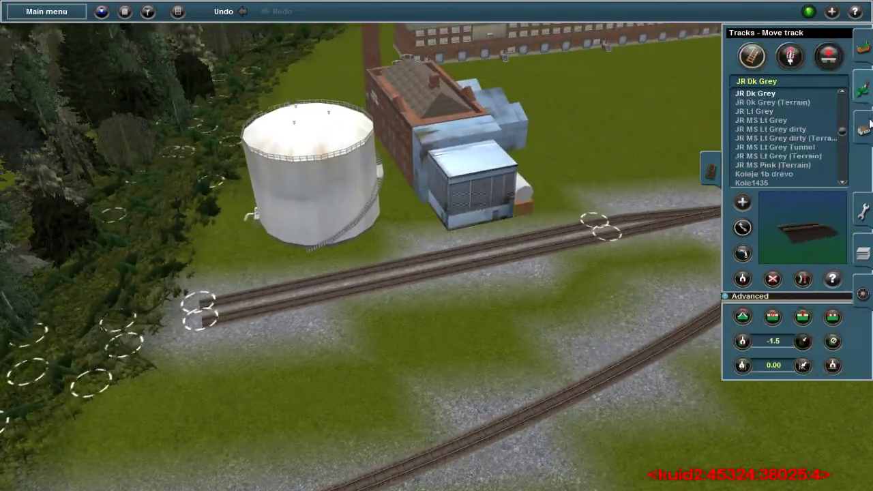
left_click(863, 127)
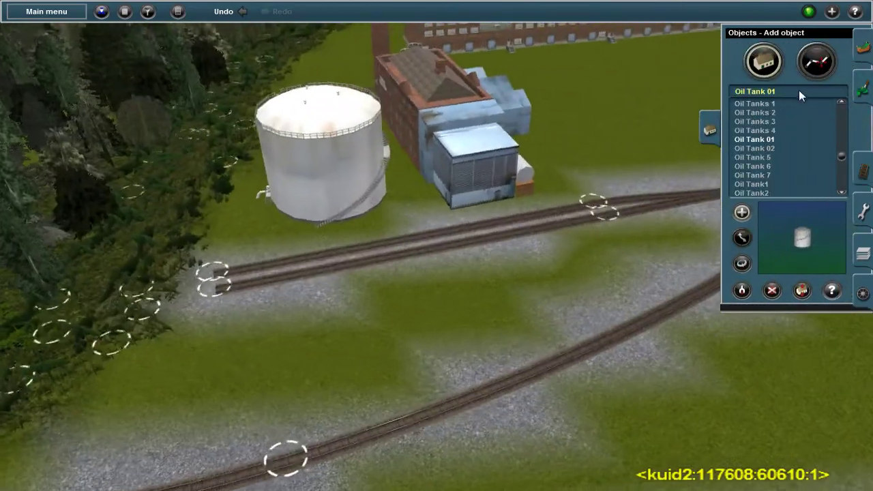
left_click(791, 91)
type("oil")
key("BackSpace")
key("BackSpace")
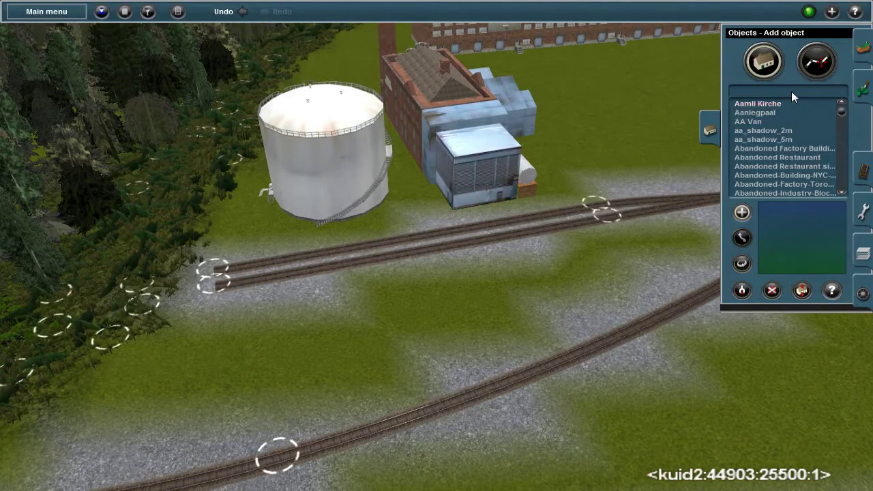
type("industry")
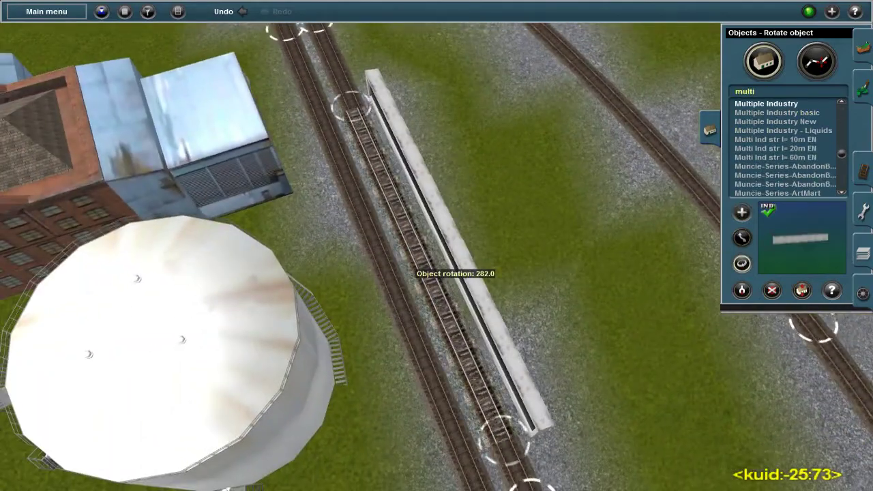
Turn the Multiple Industry platform parallel to the spur (about 281 degrees), then return to track editing.
right_click_drag(455, 274, 492, 336)
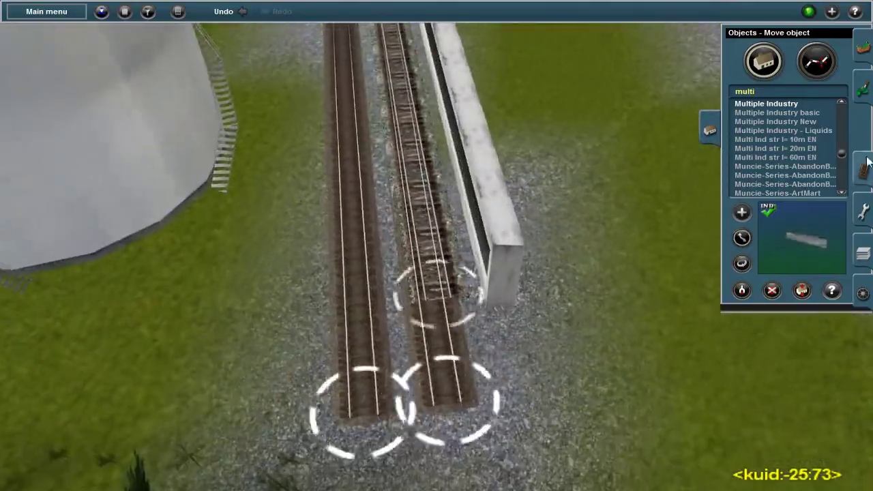
key("F4")
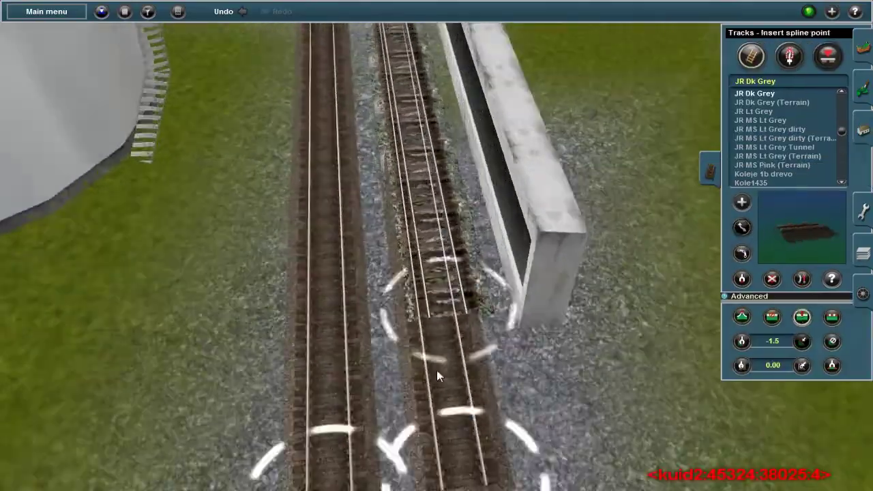
scroll(479, 382, "down", 10)
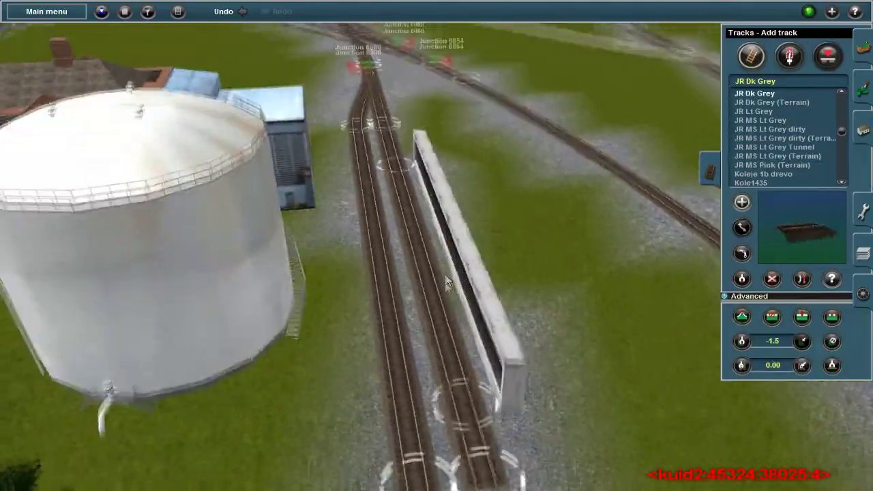